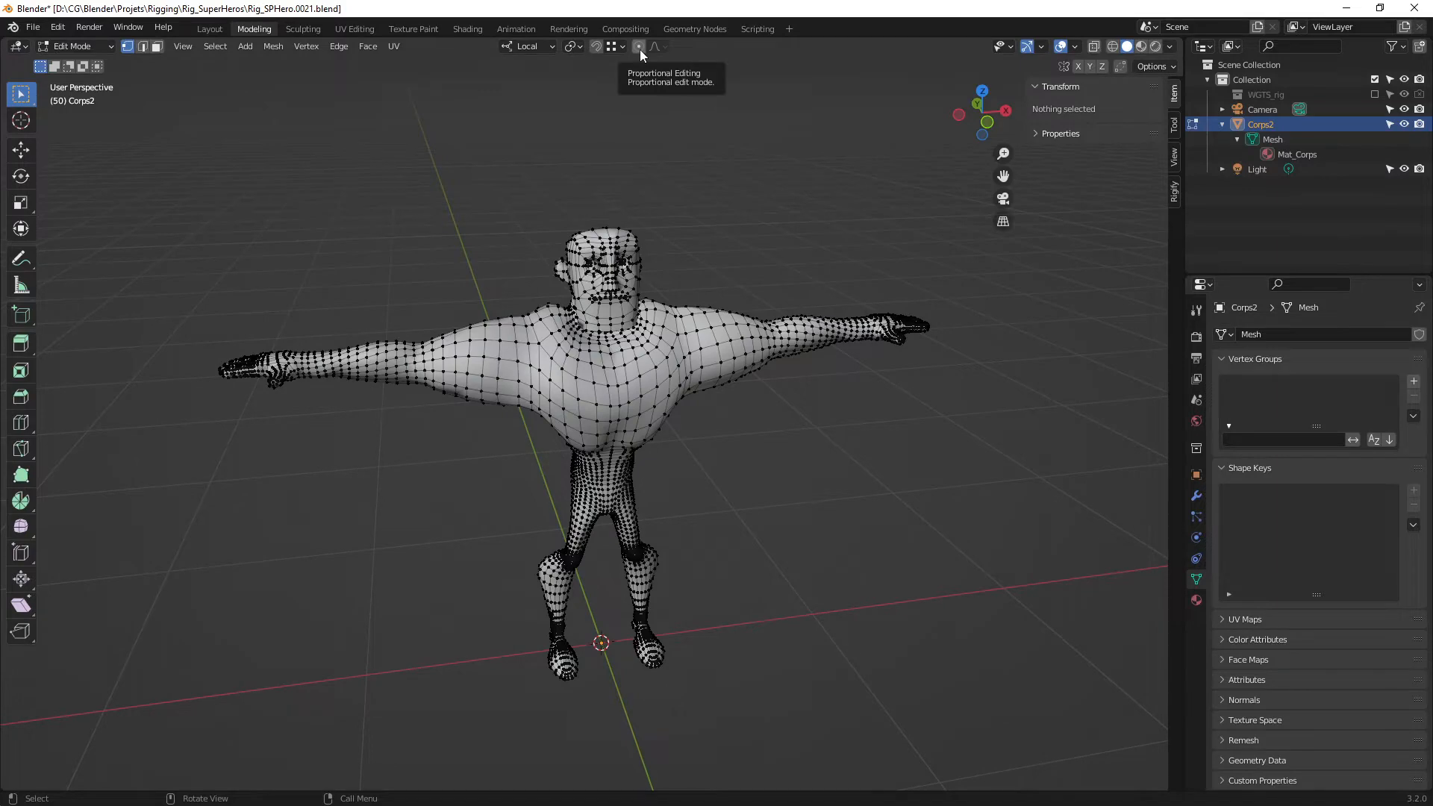
key(ctrl+1)
click(637, 47)
mouse_move(632, 75)
mouse_down()
mouse_move(611, 126)
mouse_move(724, 93)
mouse_move(696, 70)
mouse_up()
drag(508, 147, 585, 153)
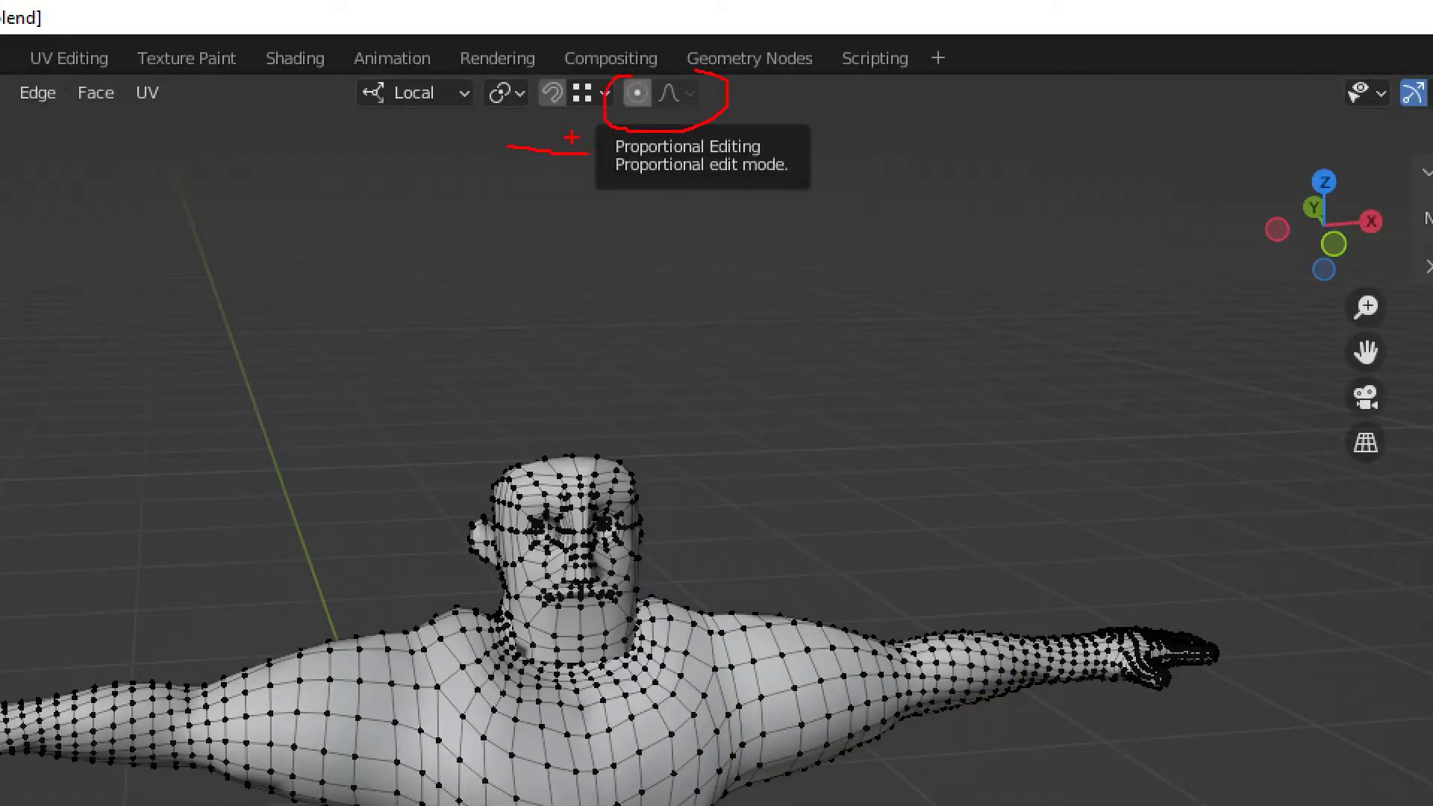
key(Escape)
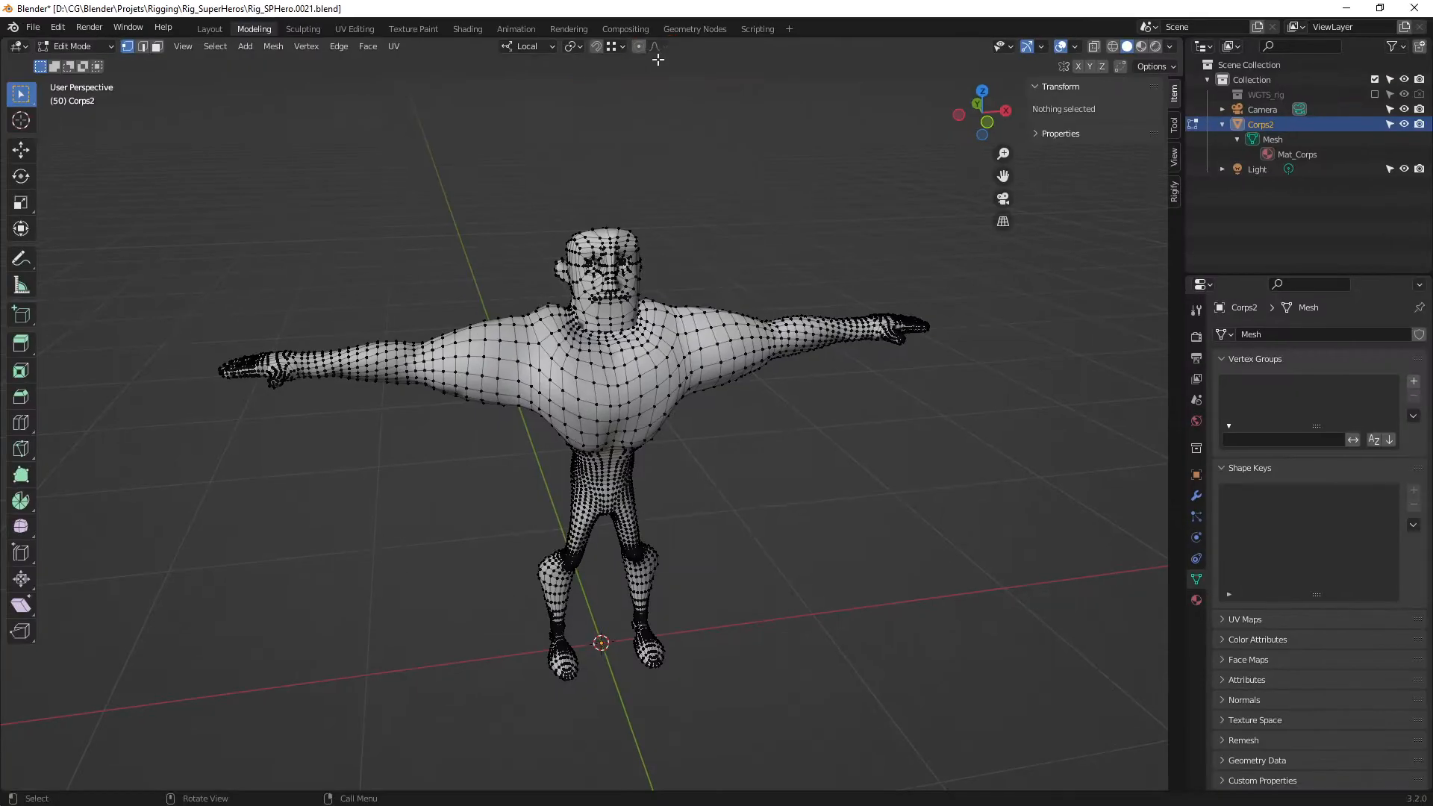
mouse_move(637, 112)
middle_down()
mouse_move(656, 119)
mouse_move(640, 154)
middle_up()
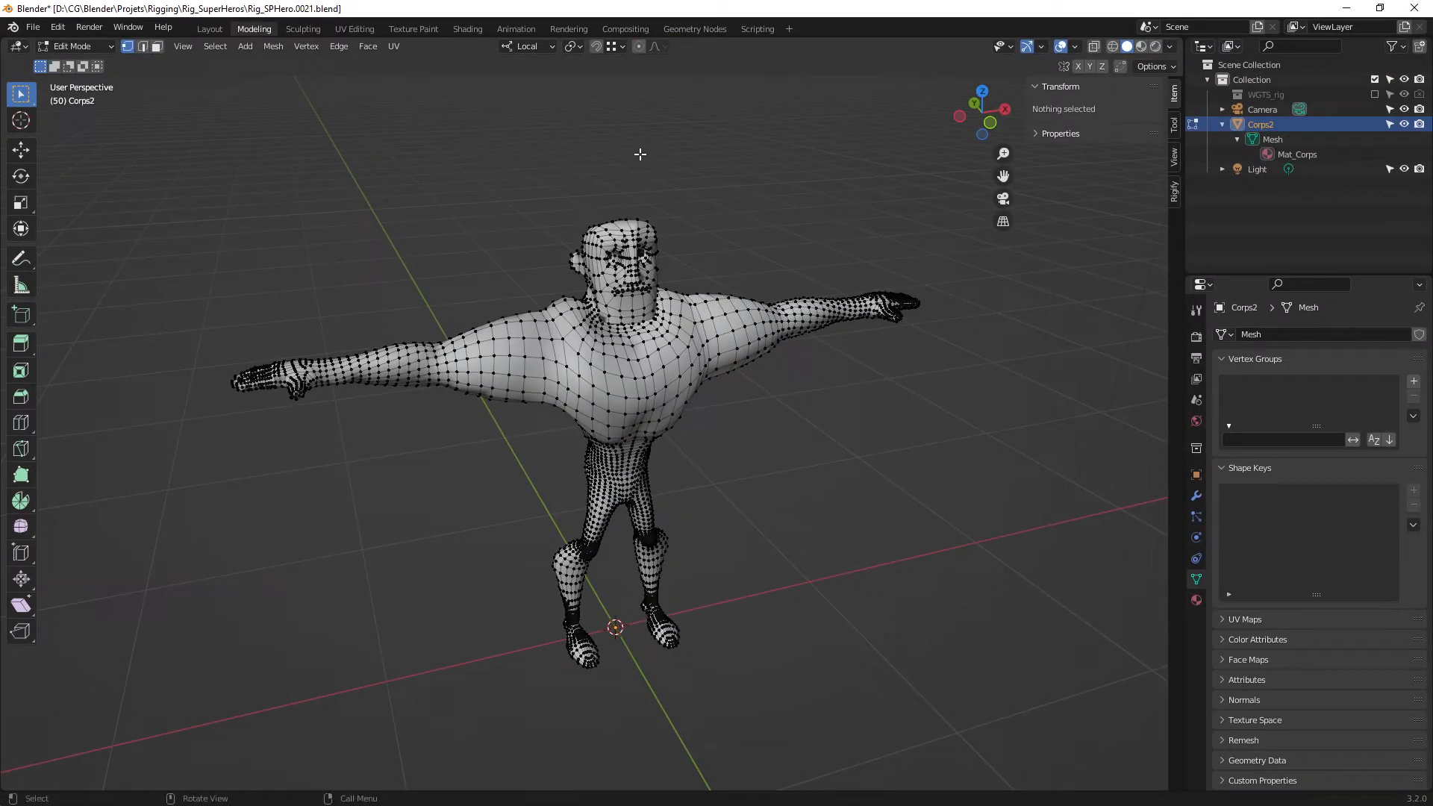
Toggle proportional editing on and off several times, leaving it switched off.
key(o)
key(o)
key(o)
key(o)
key(o)
key(o)
key(o)
key(o)
scroll(619, 220, up, 3)
scroll(626, 233, down, 4)
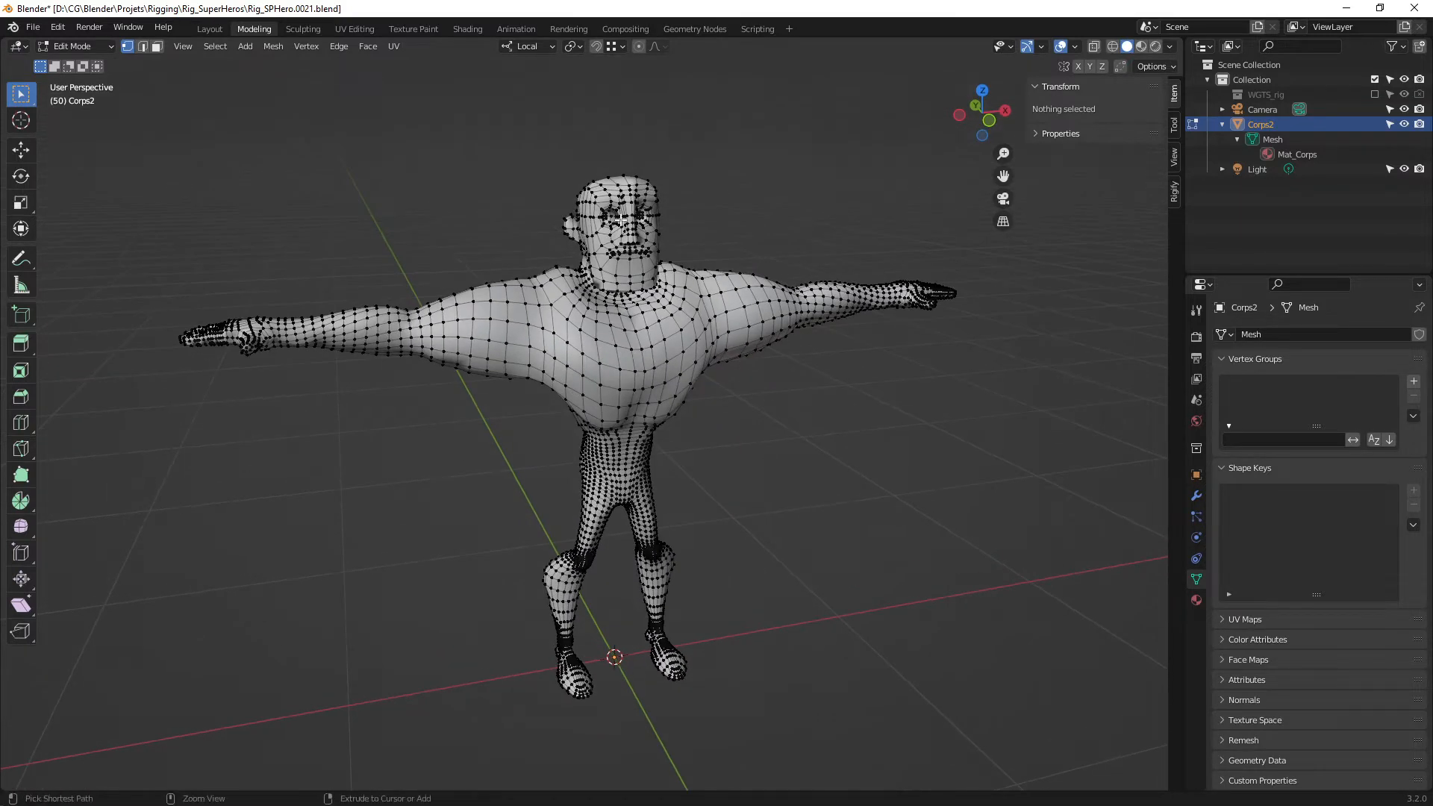
Select a short horizontal row of three vertices in the middle of the character's chest.
middle_drag(629, 236, 639, 255)
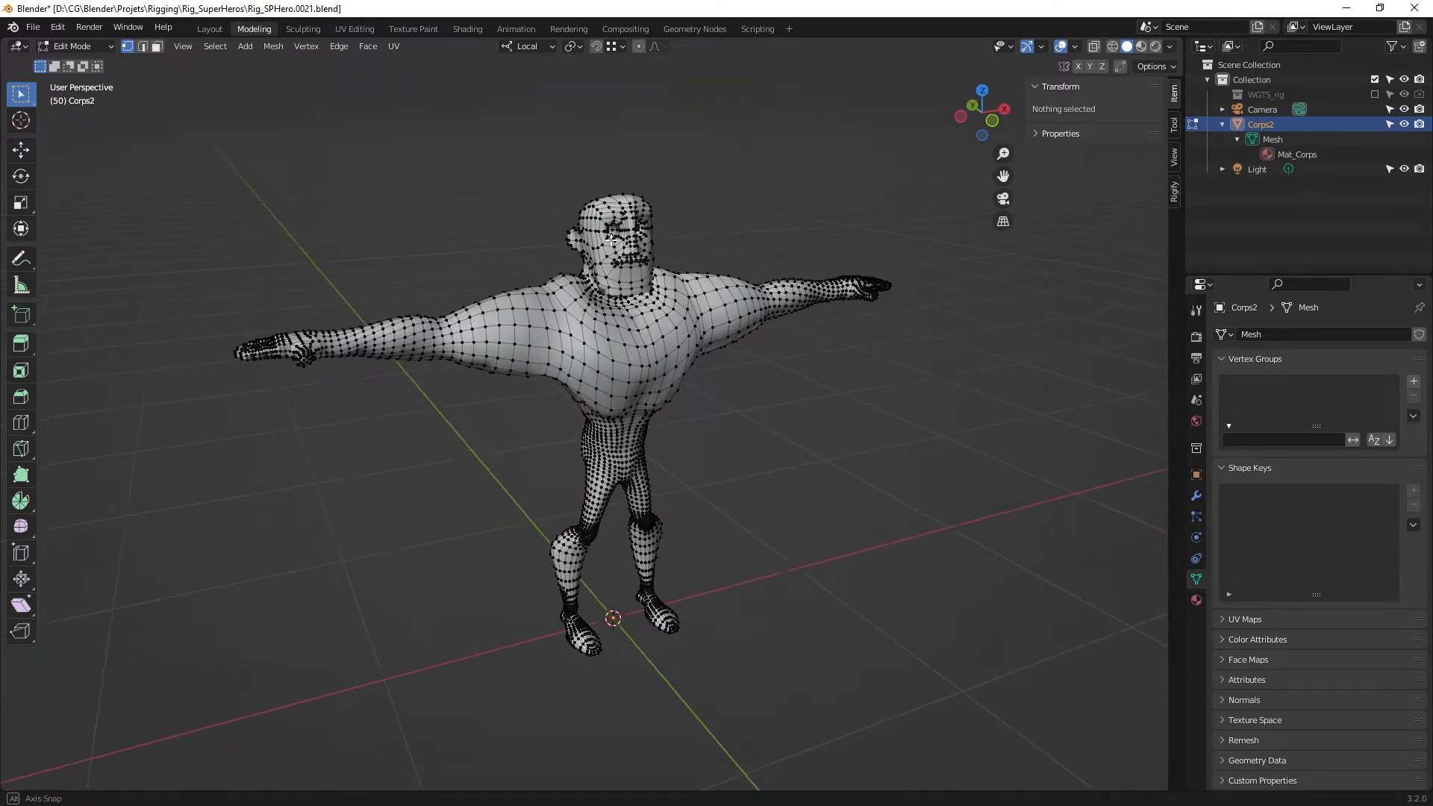
scroll(583, 321, up, 4)
click(580, 323)
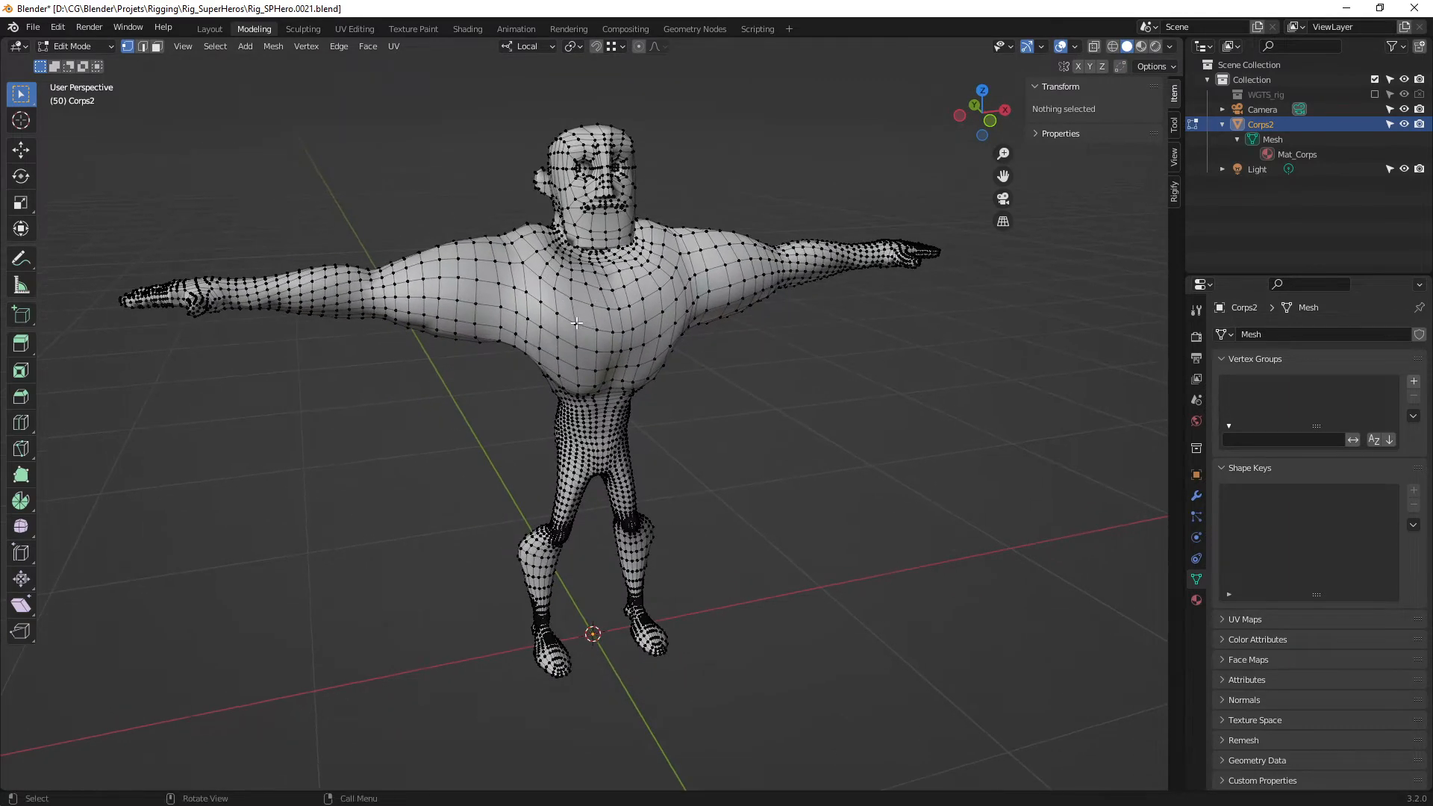
ctrl+click(600, 329)
ctrl+click(615, 330)
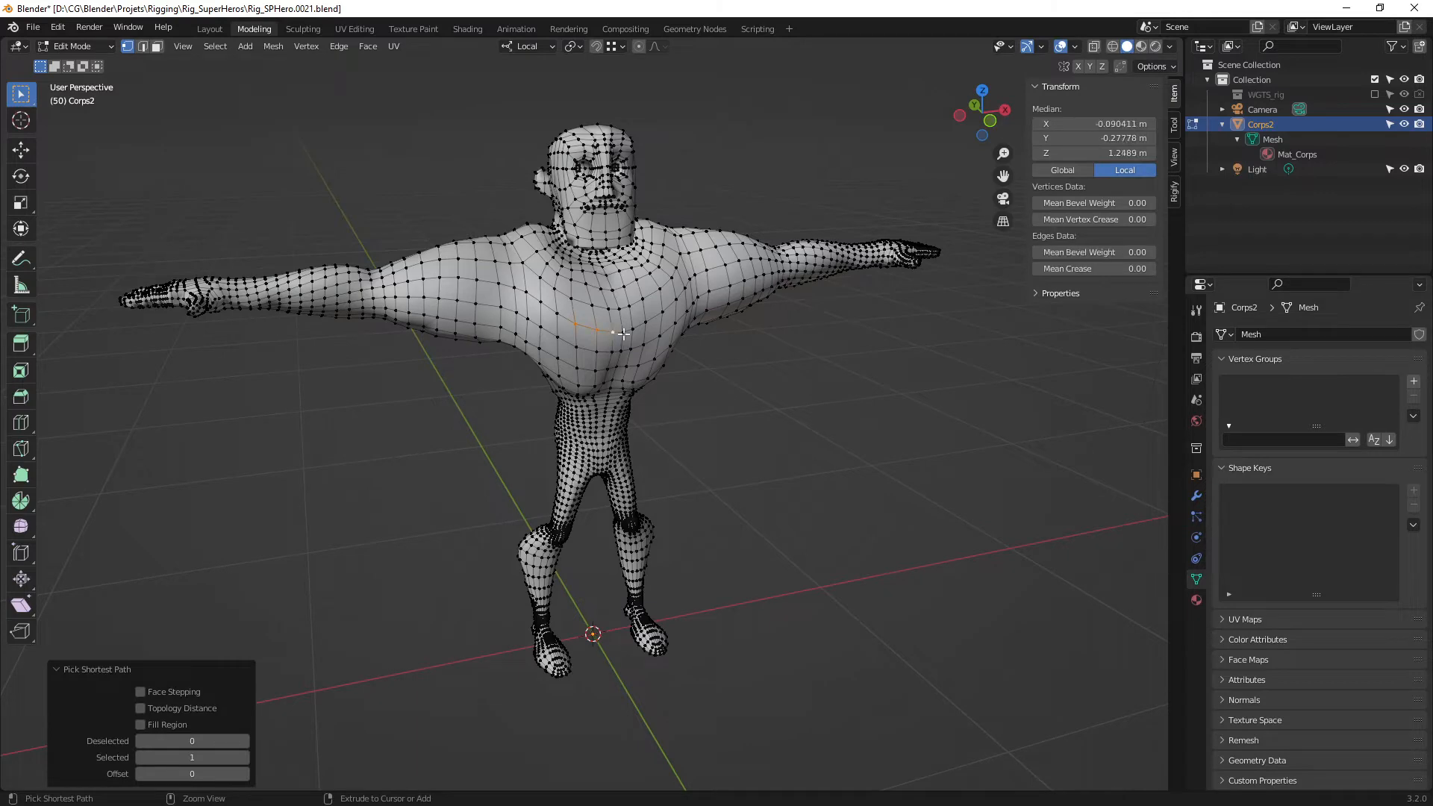
Move the selected chest vertices about 0.42 m forward along the local Y axis without proportional editing.
middle_drag(614, 330, 613, 361)
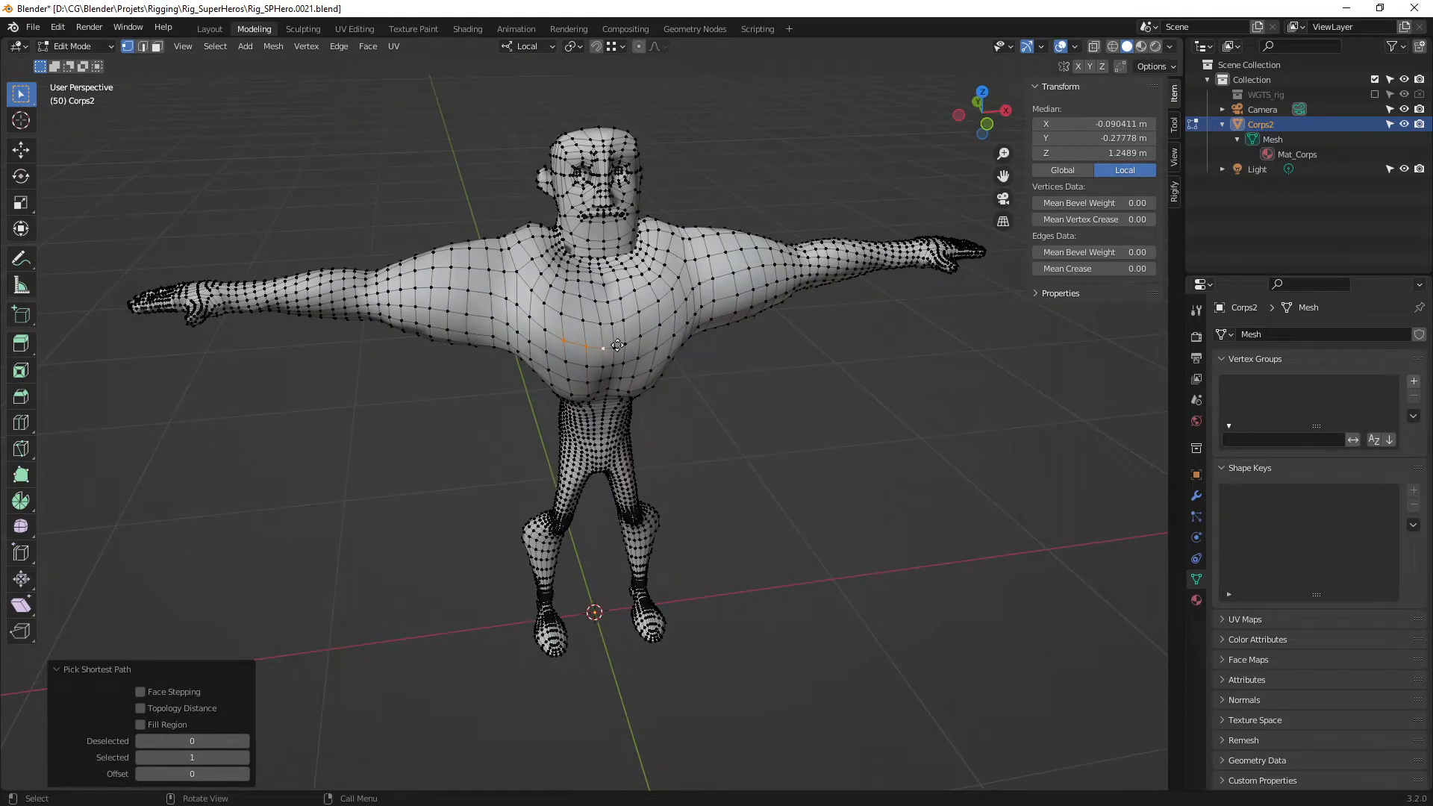
key(g)
key(y)
key(y)
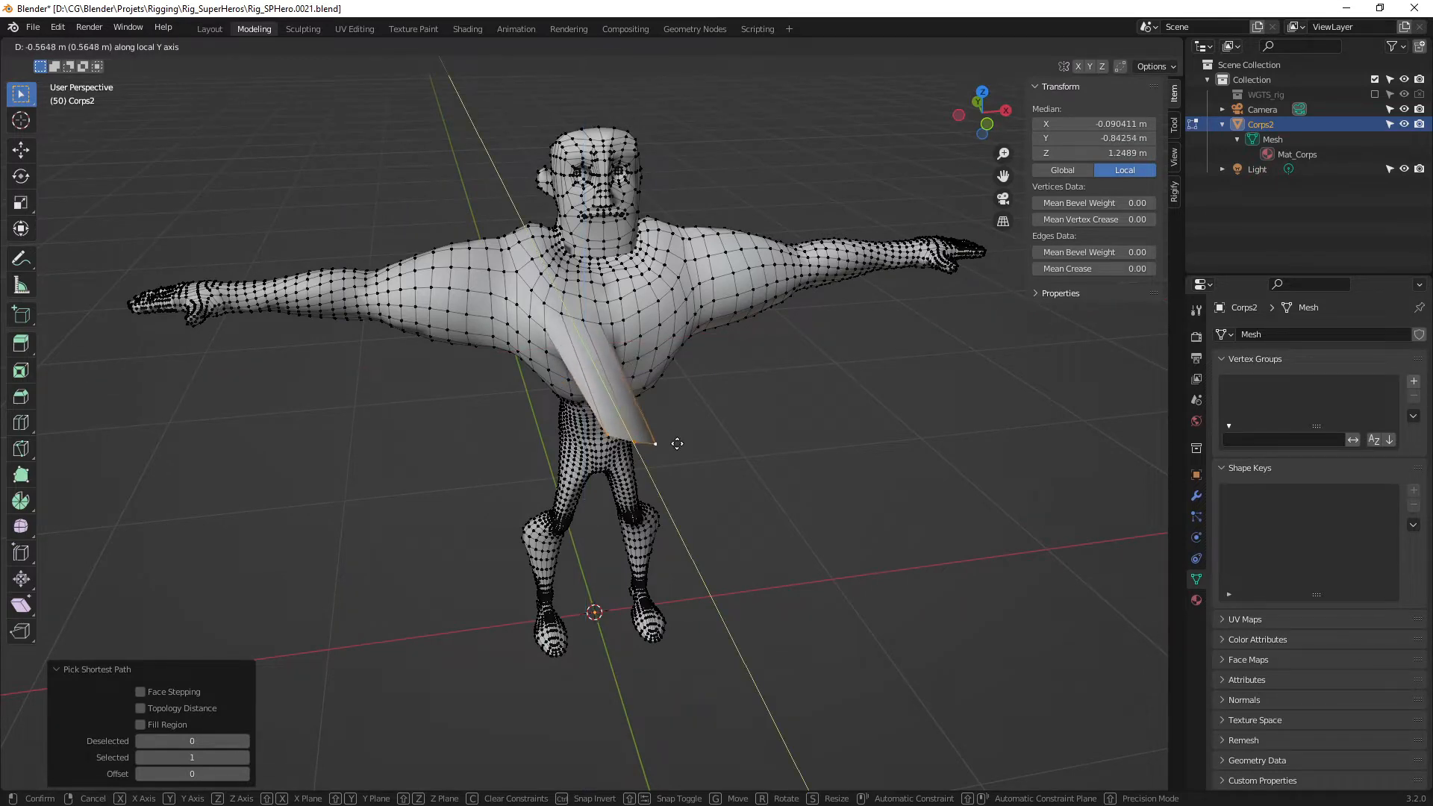
click(663, 411)
Inspect the spike on the chest from several angles and undo the vertex move.
middle_drag(638, 351, 600, 384)
scroll(544, 298, up, 1)
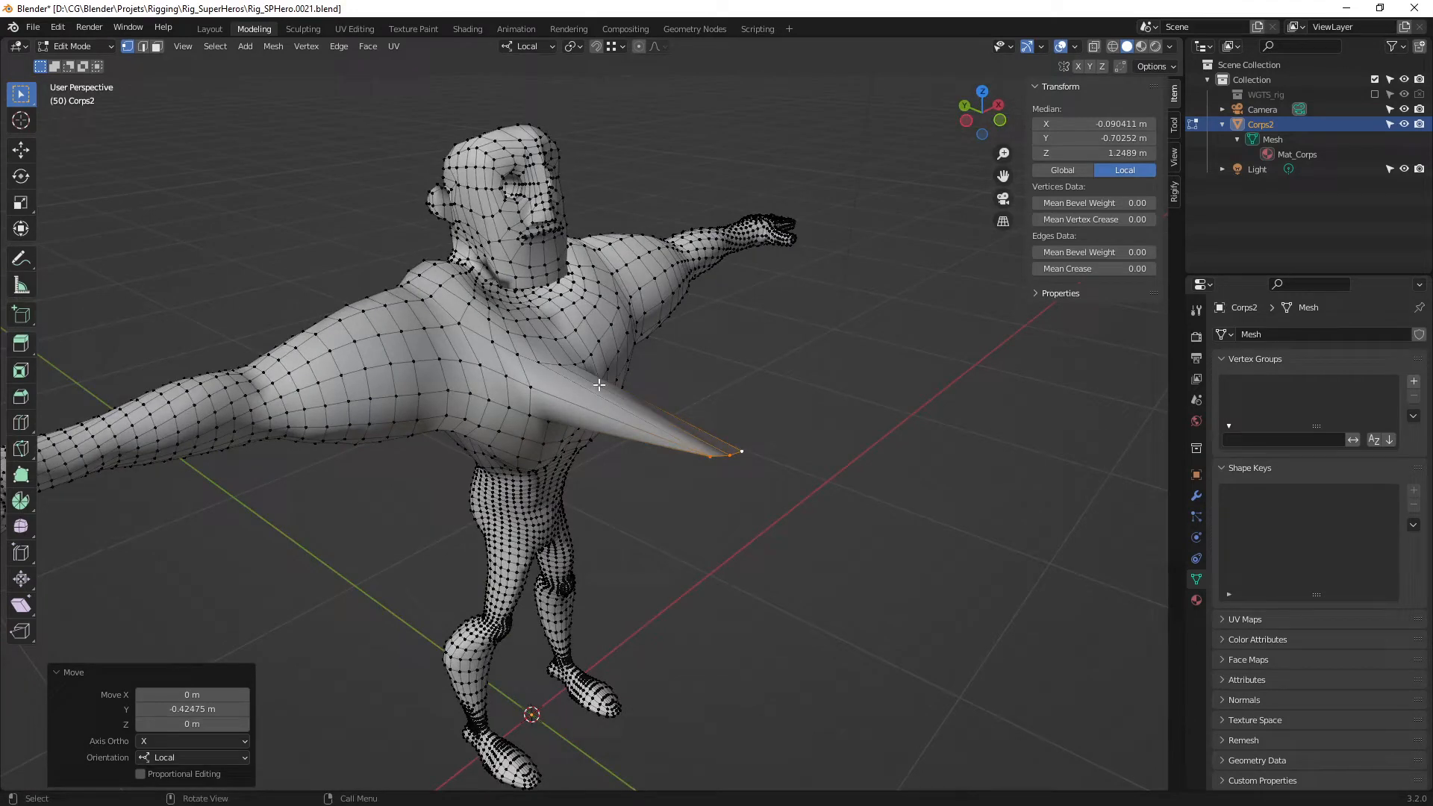
middle_drag(599, 384, 601, 425)
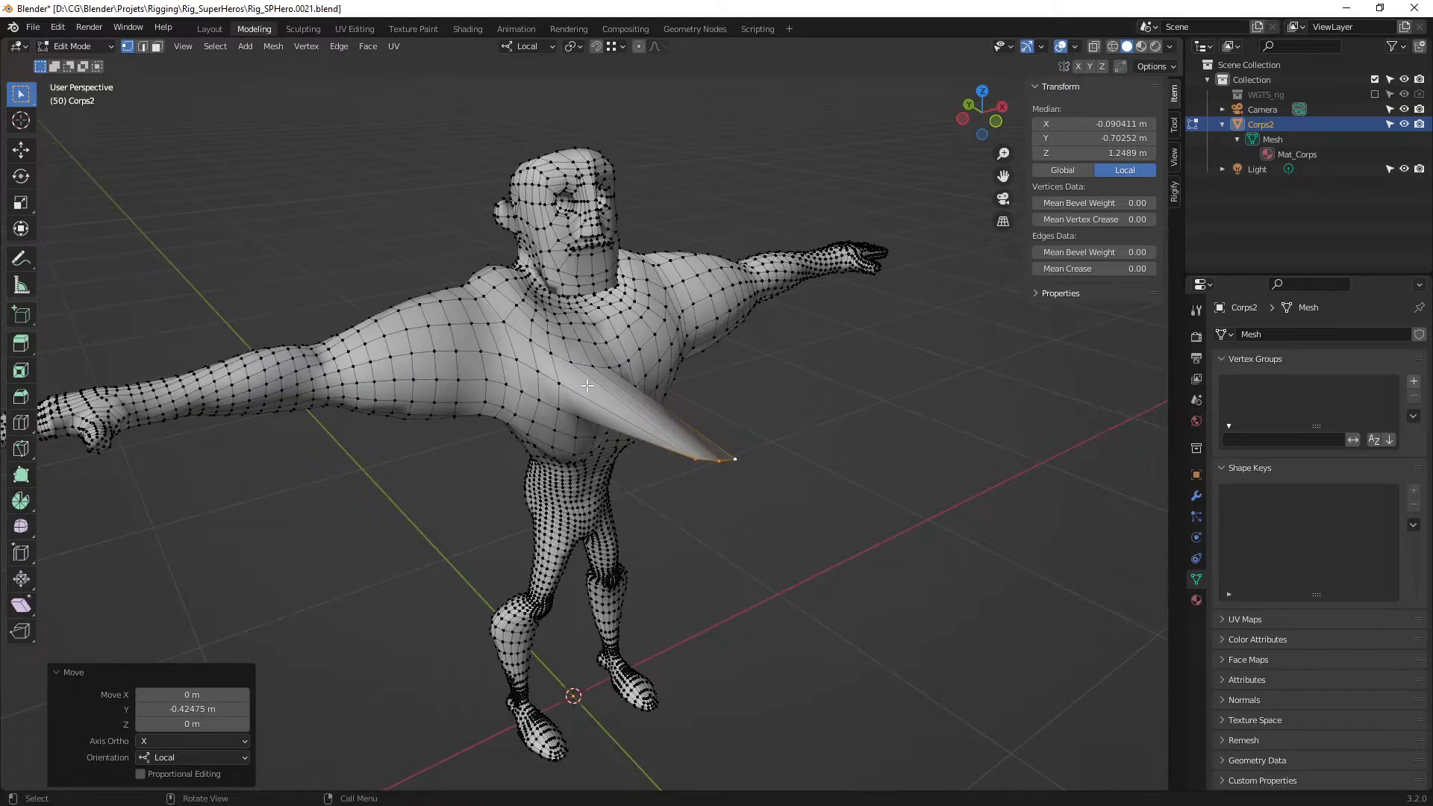
middle_drag(620, 383, 624, 405)
key(ctrl+z)
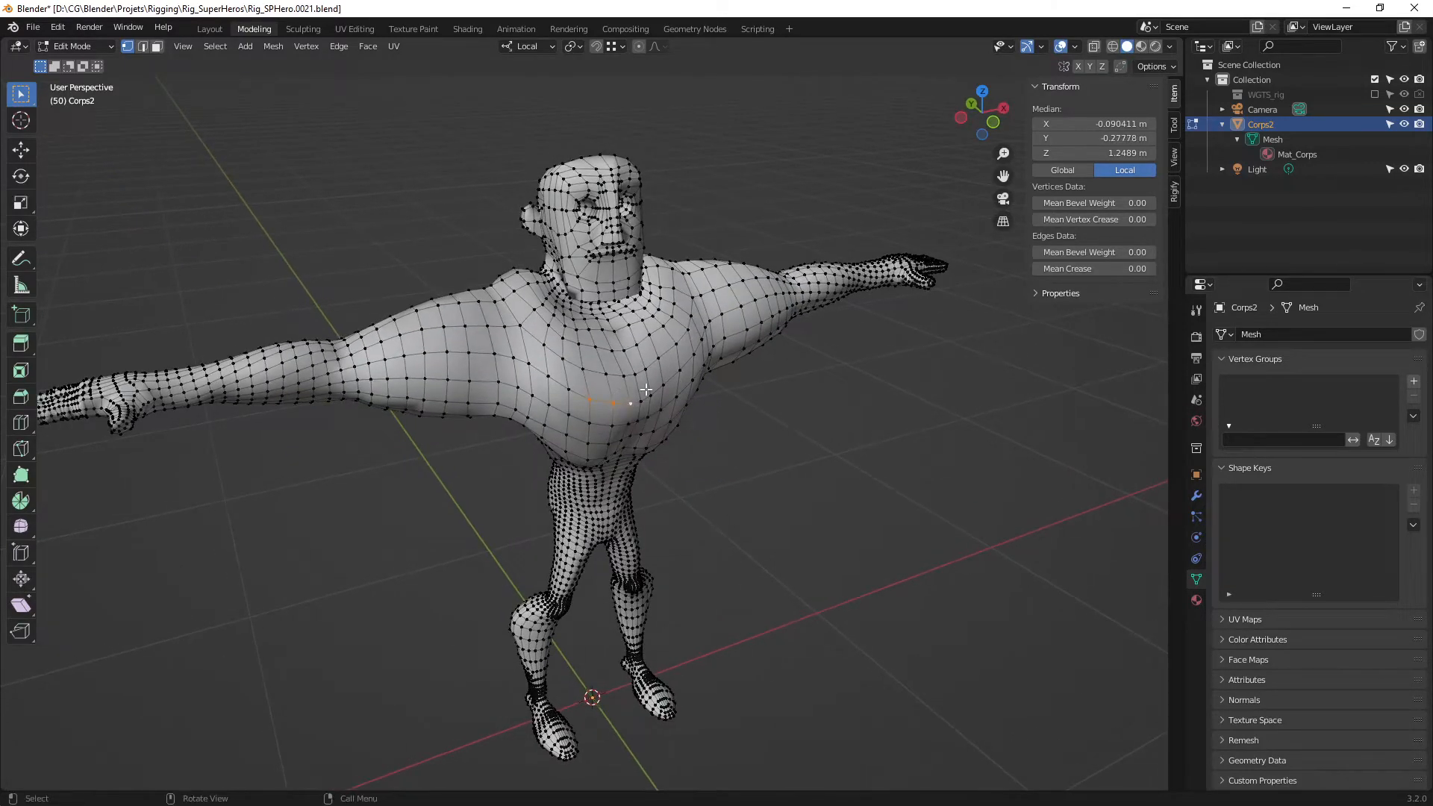
Enable proportional editing and start moving the selected chest vertices, varying the influence size and settling at about 0.19 m.
key(o)
middle_drag(598, 398, 604, 390)
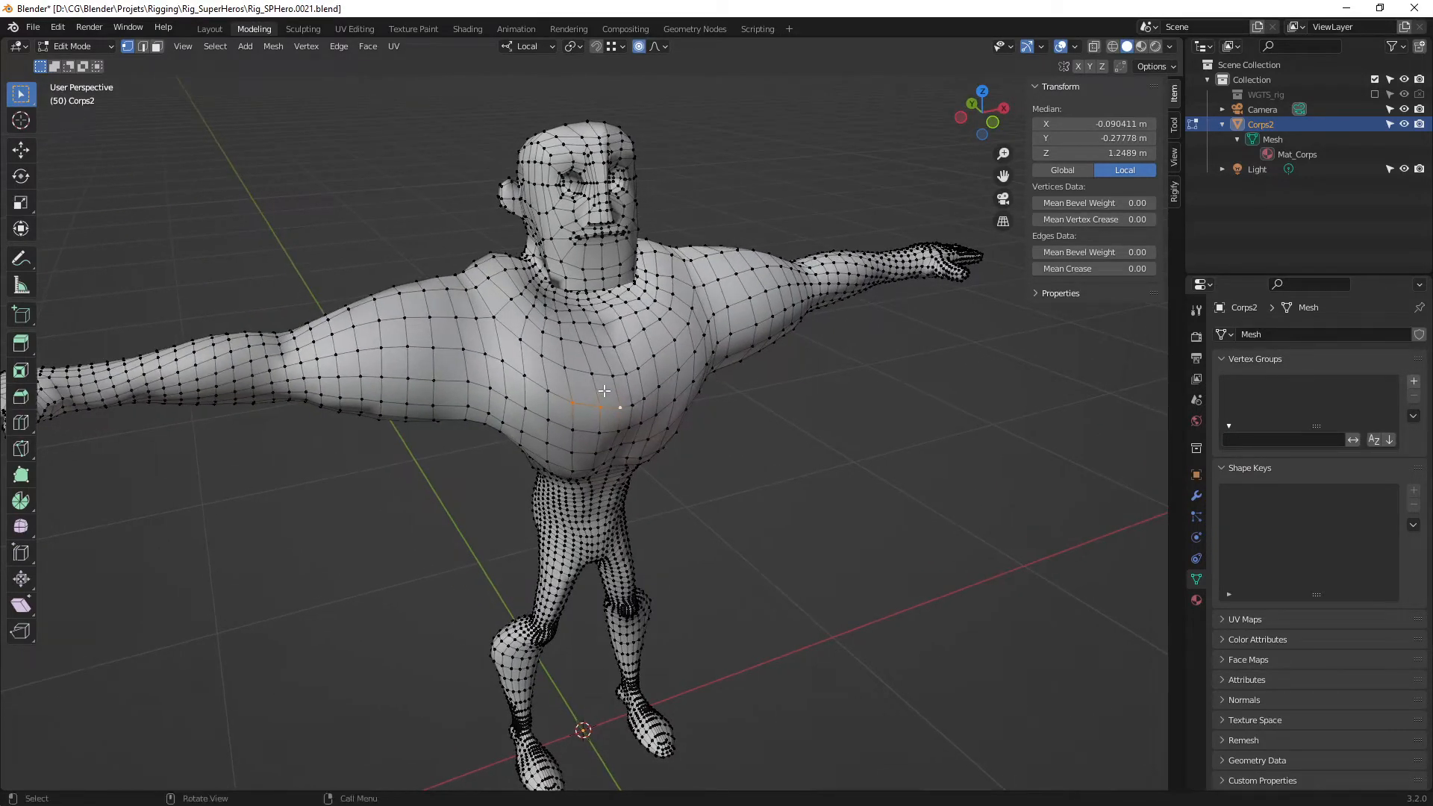
key(g)
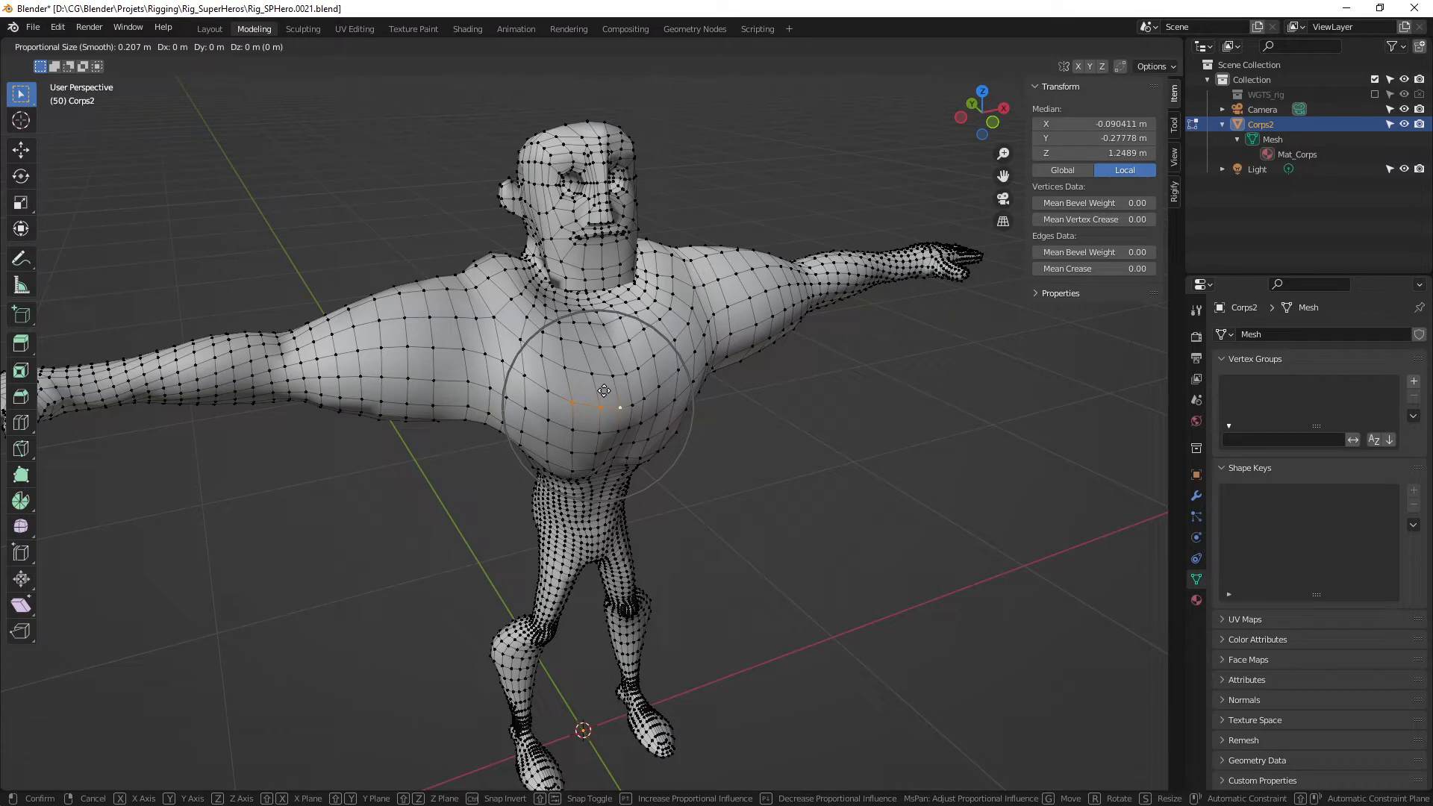
scroll(604, 391, up, 10)
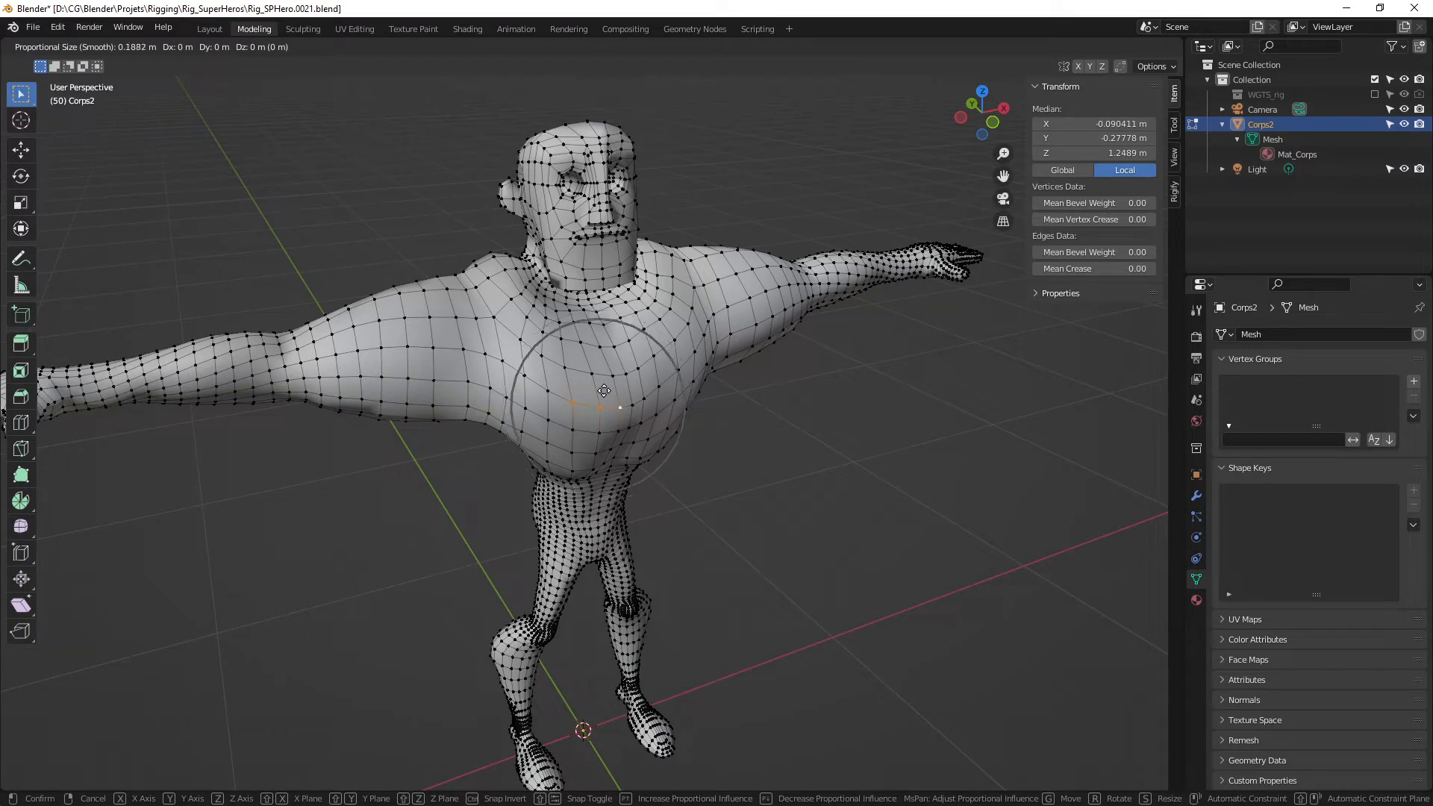
scroll(604, 390, down, 9)
scroll(604, 390, up, 14)
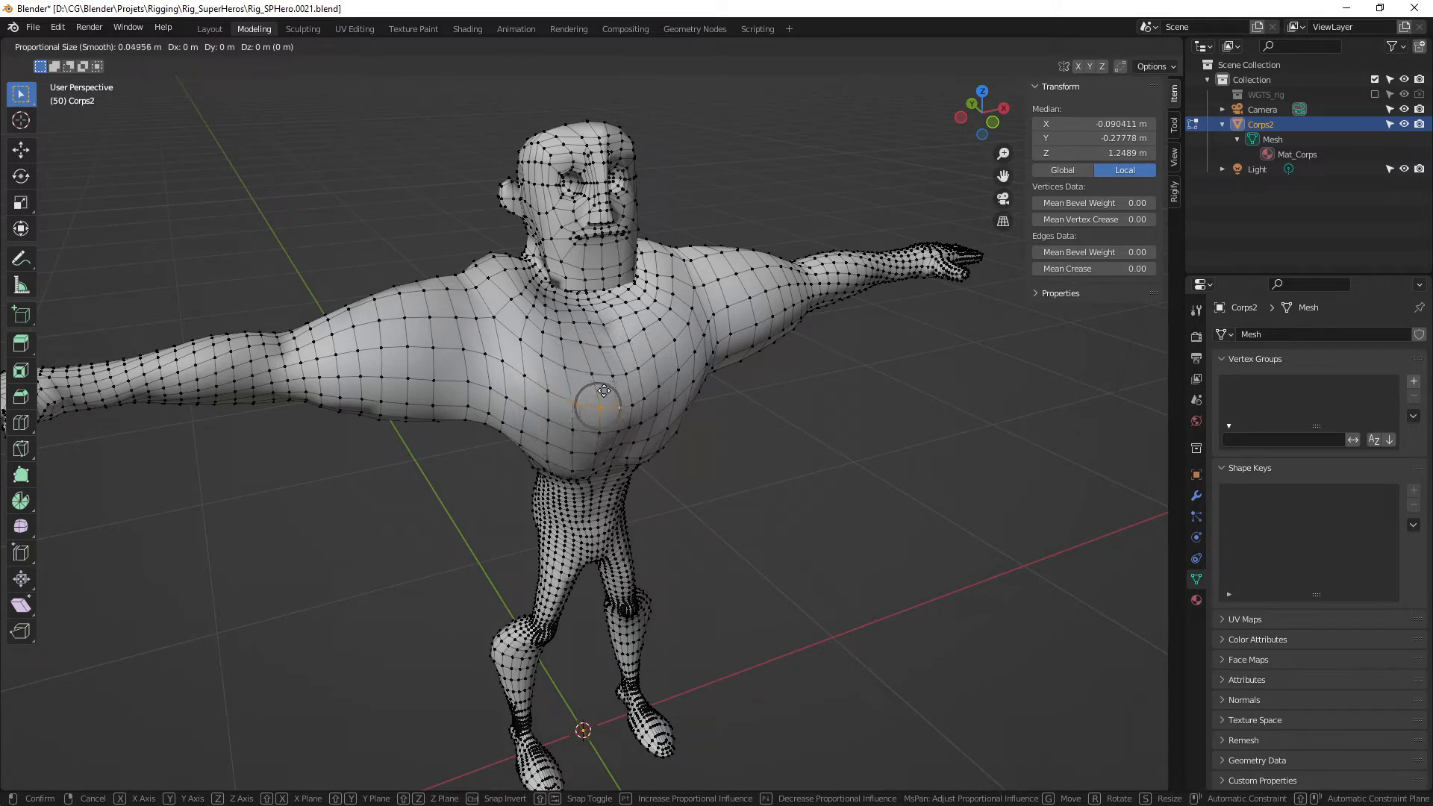
scroll(604, 391, down, 11)
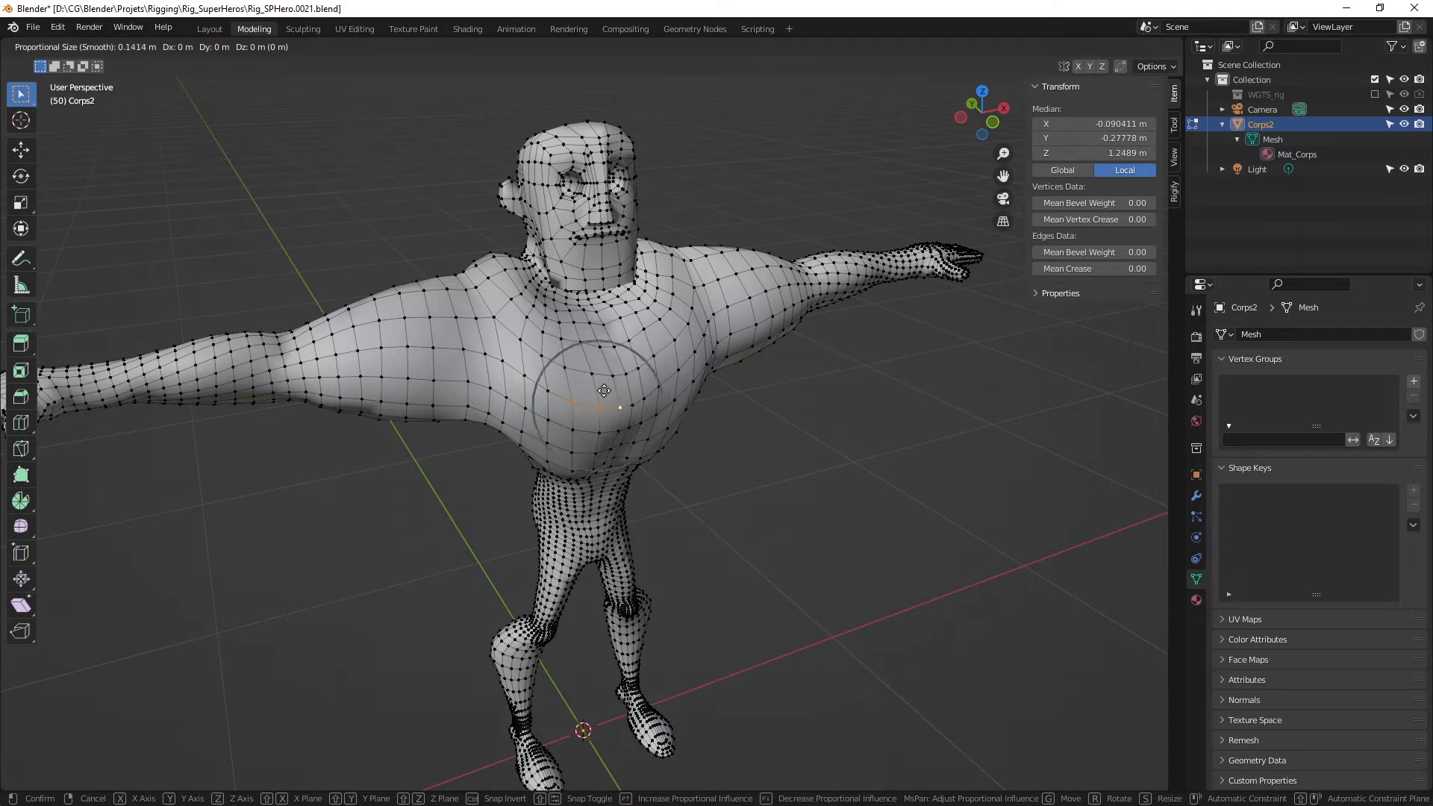
scroll(604, 391, down, 10)
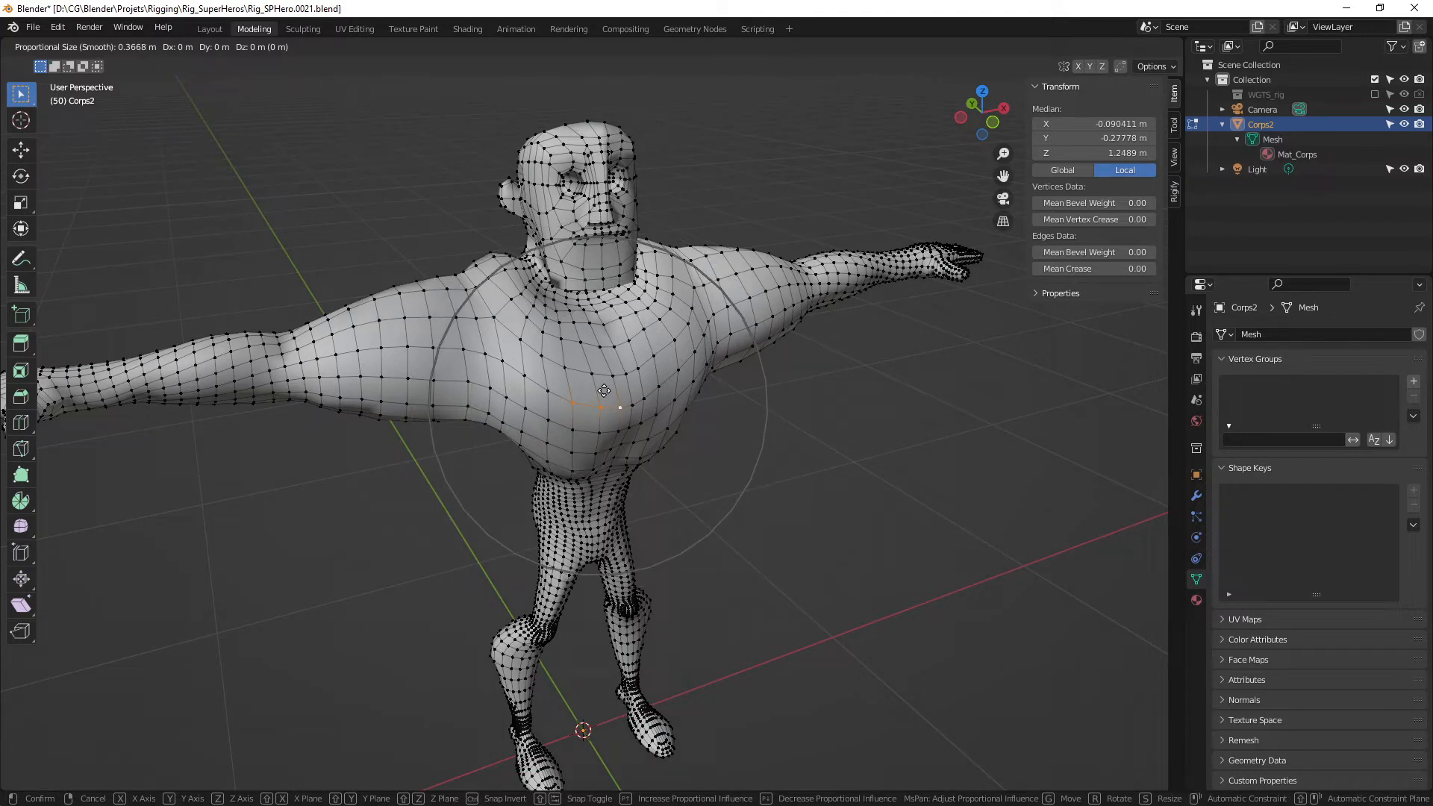
scroll(604, 390, up, 9)
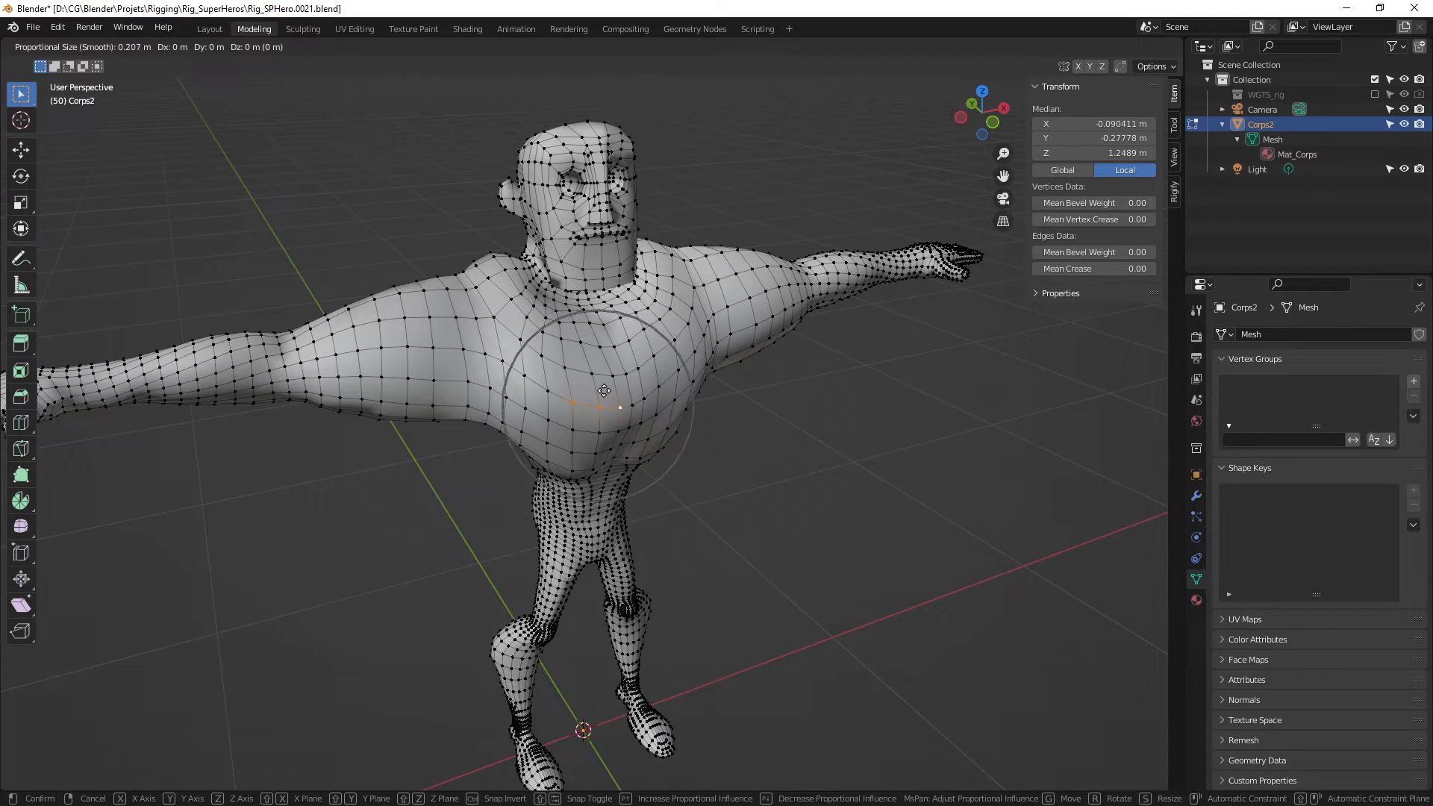
scroll(604, 391, up, 1)
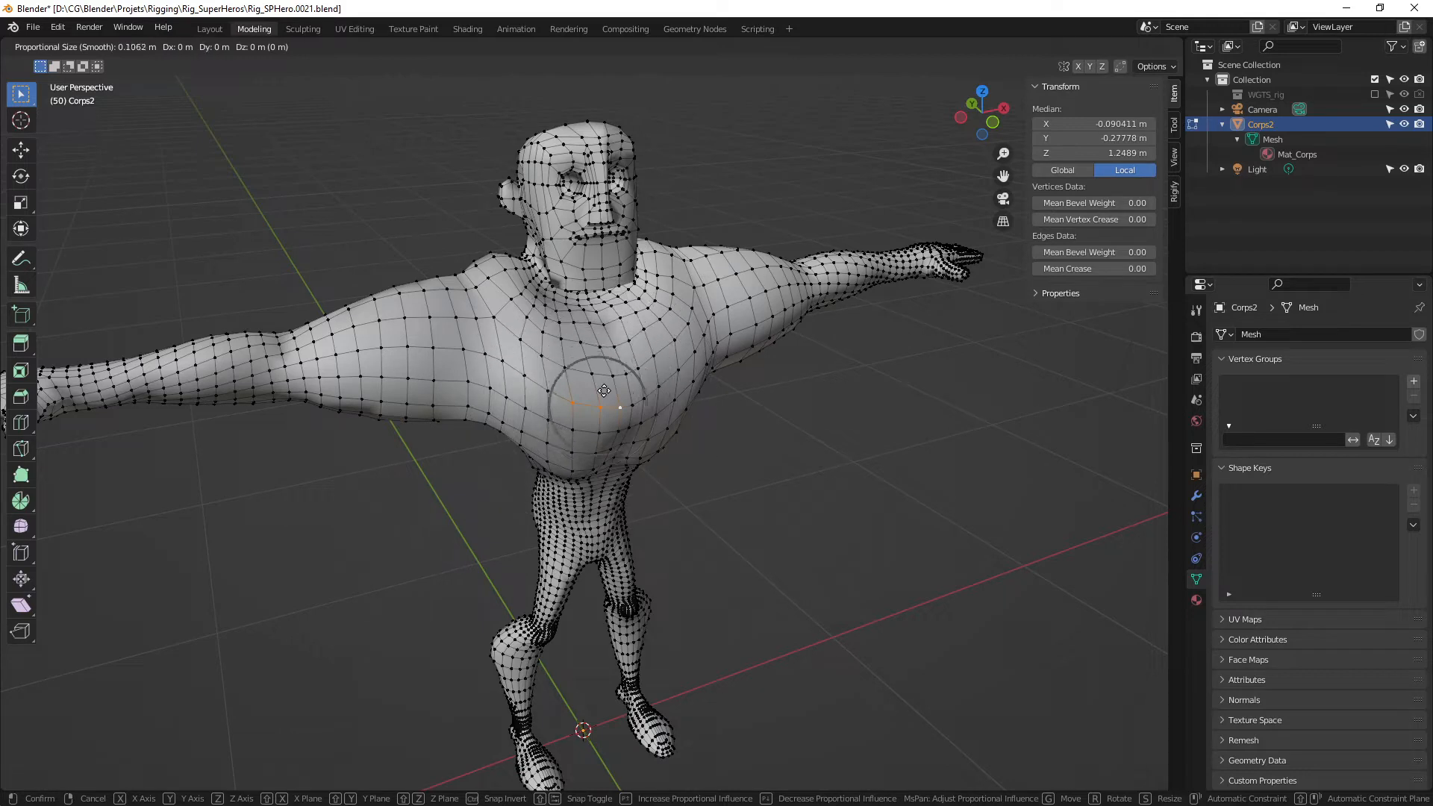
scroll(604, 390, down, 9)
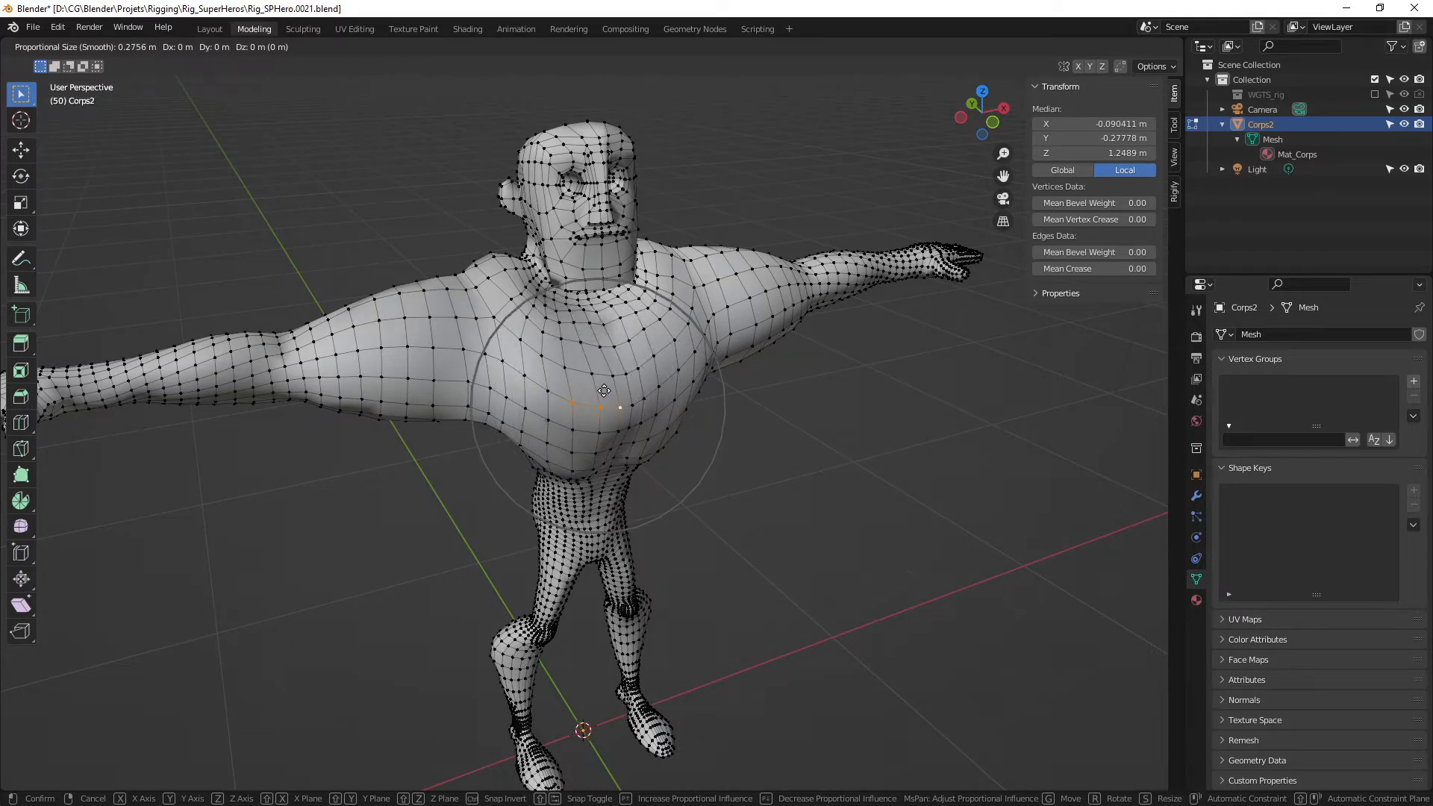
scroll(604, 390, up, 6)
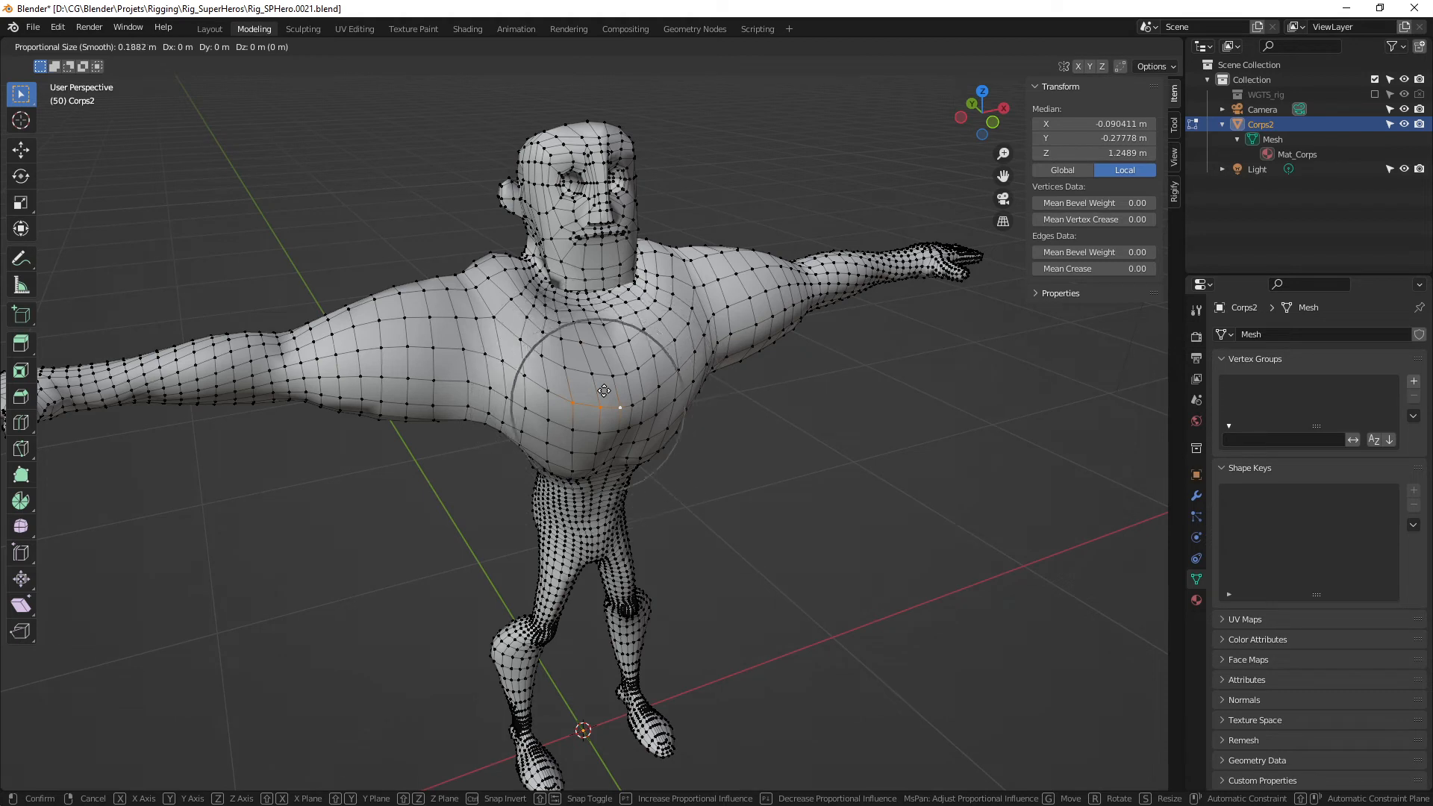
Constrain the proportional move of the chest vertices to the local Y axis and enlarge the influence size to about 0.30 m.
key(x)
key(x)
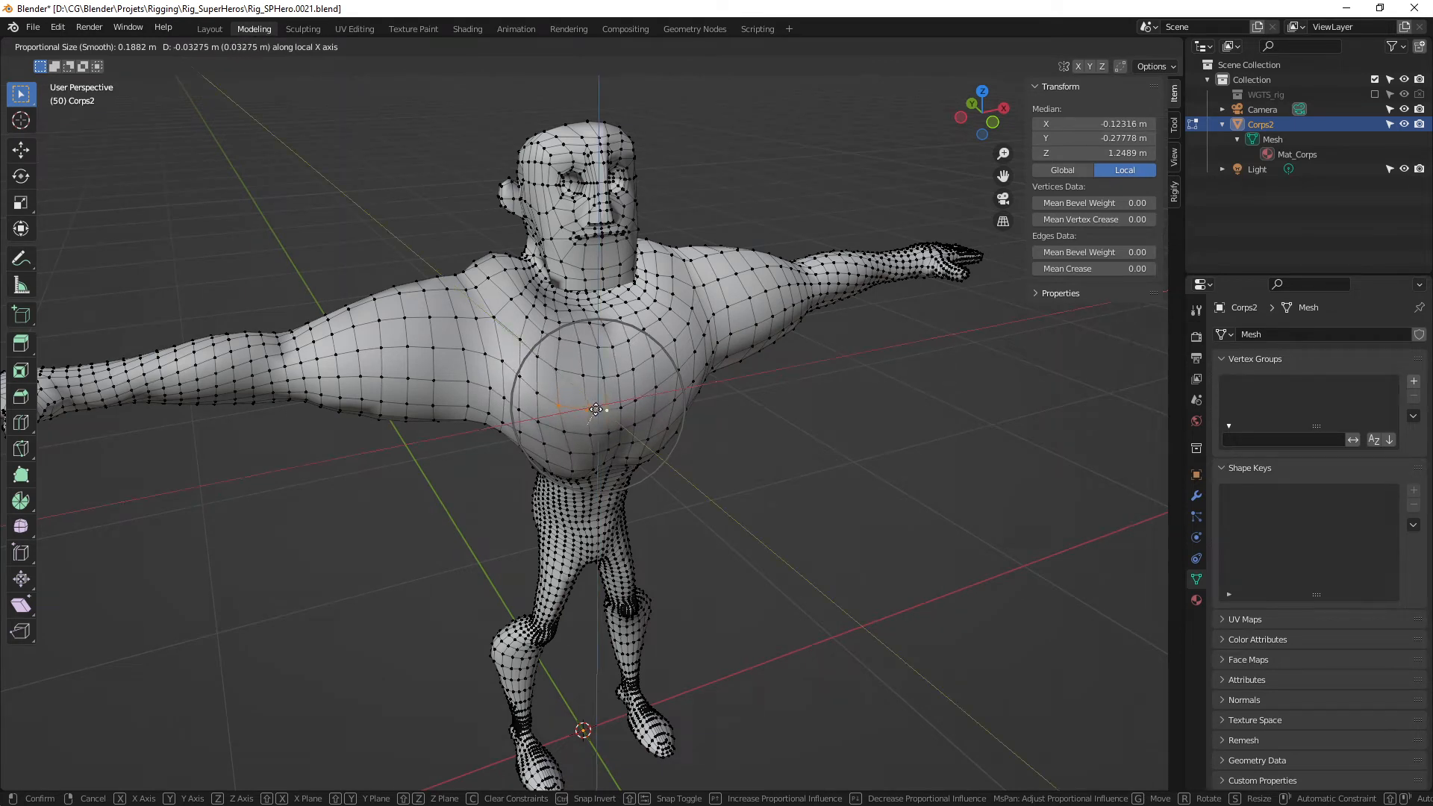
key(y)
key(y)
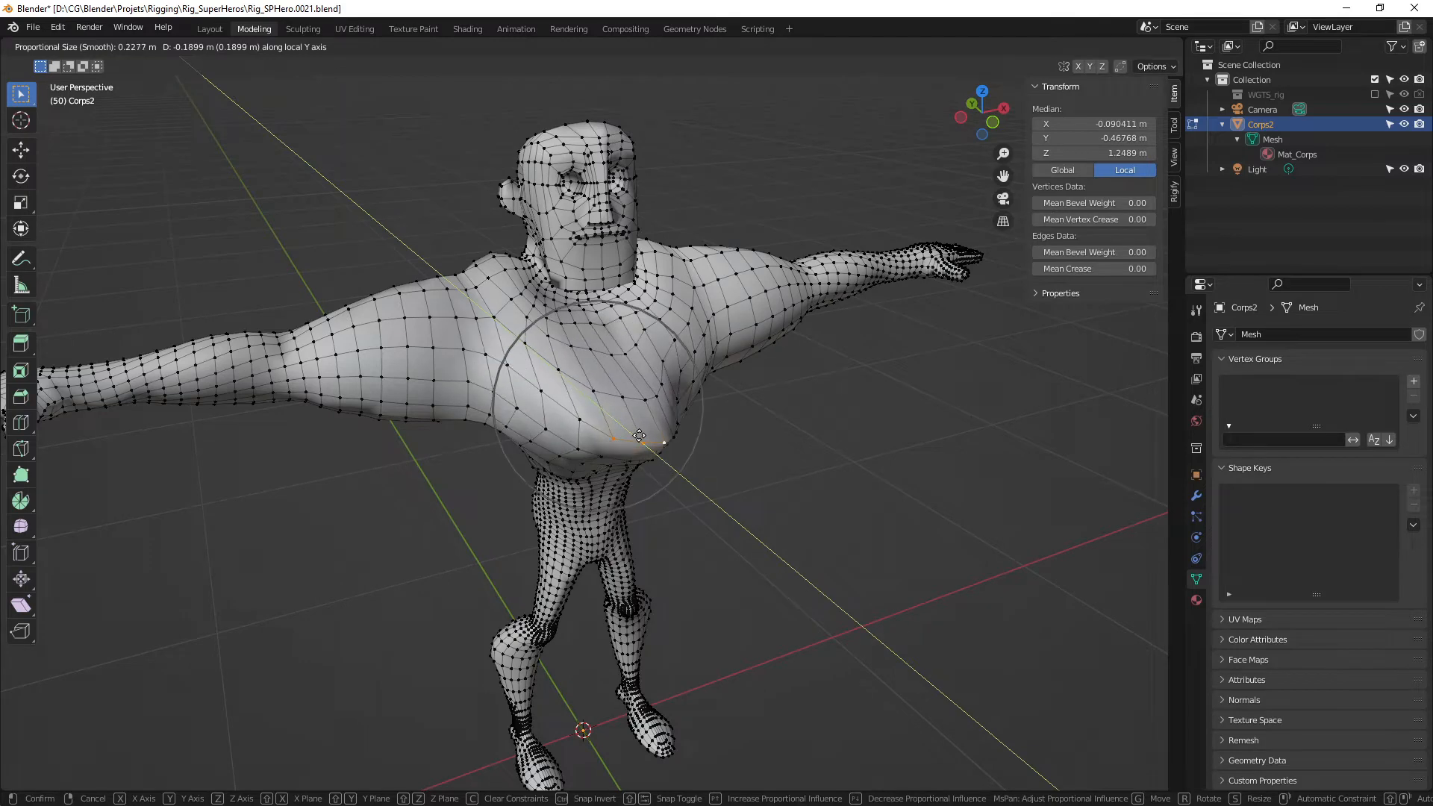
scroll(597, 396, down, 6)
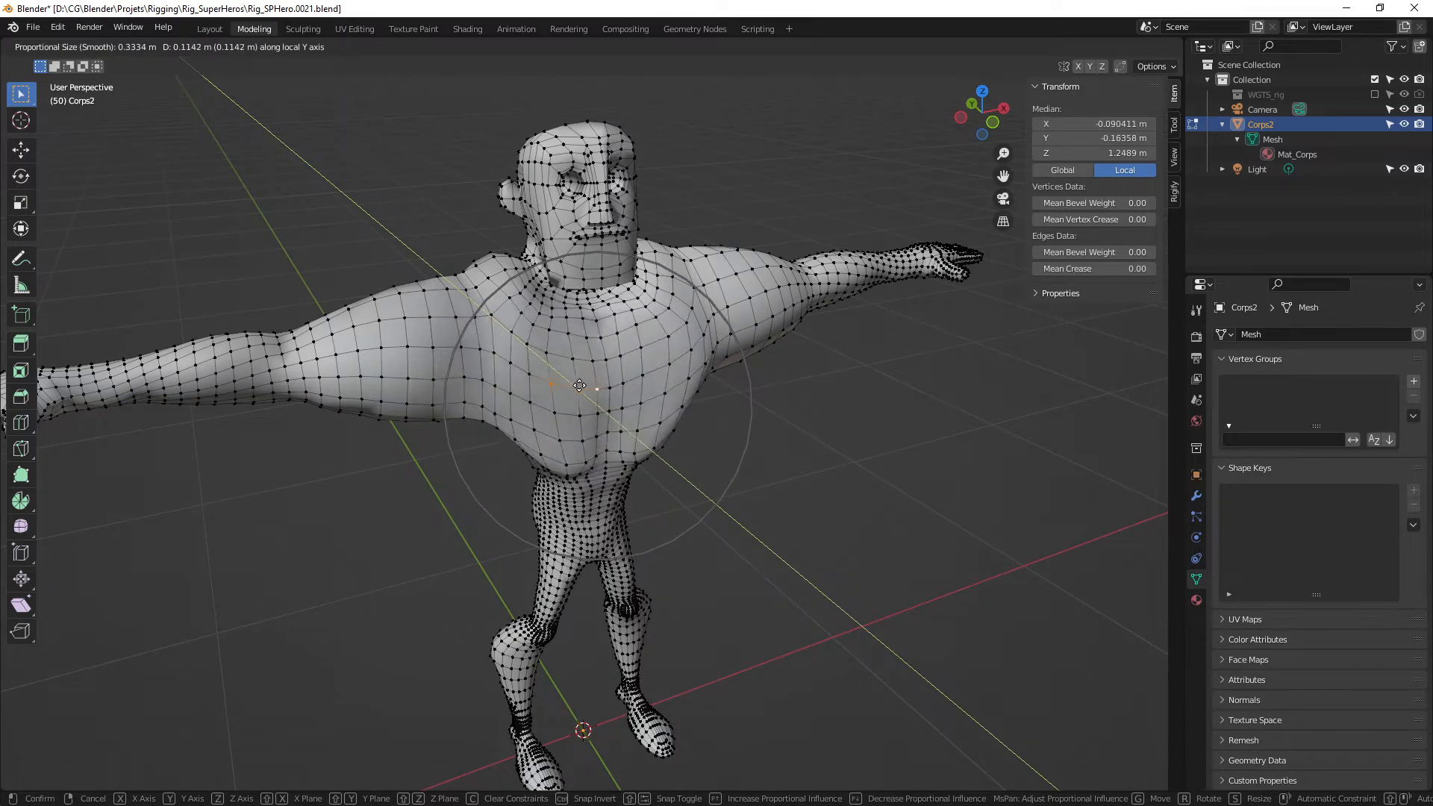
scroll(597, 399, down, 4)
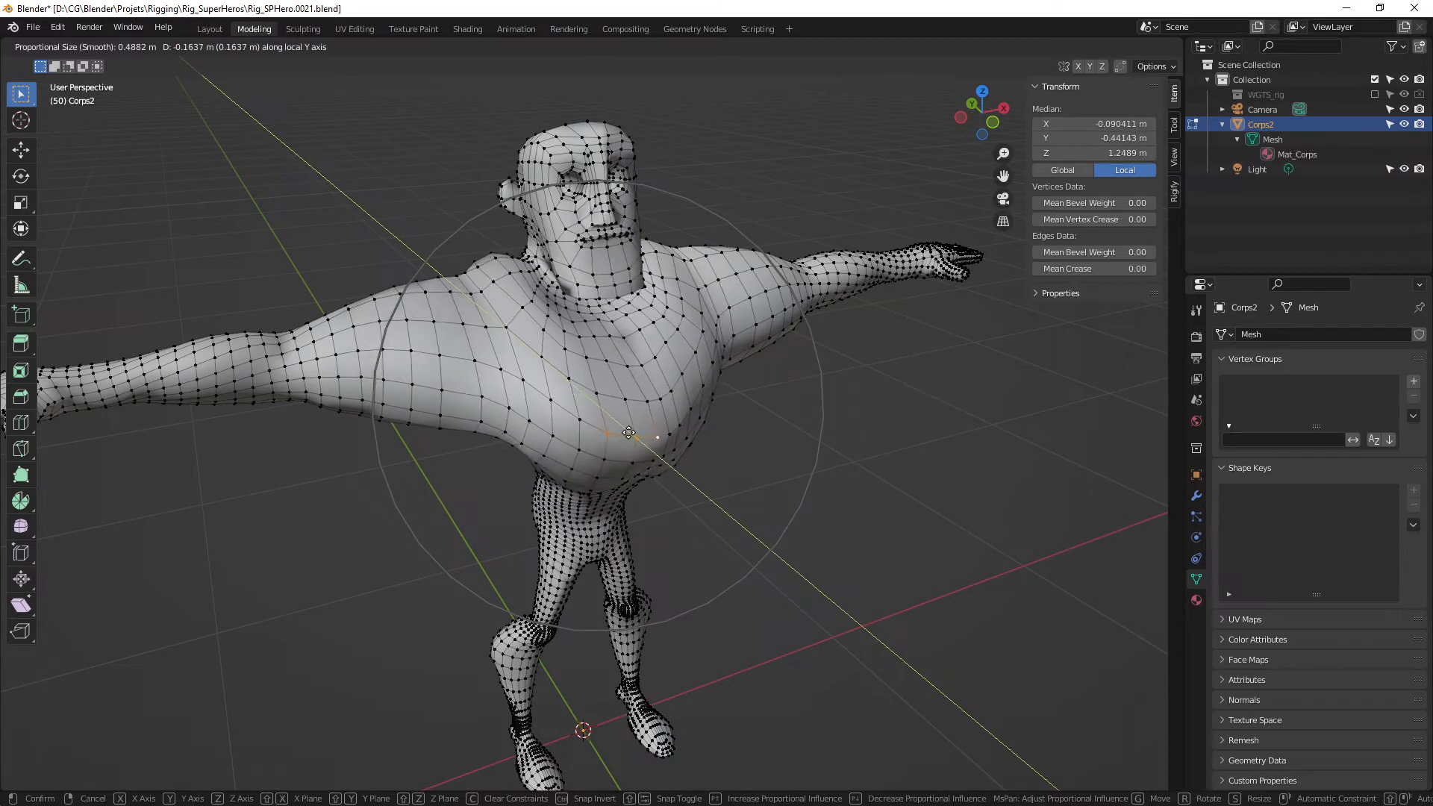
scroll(608, 415, up, 5)
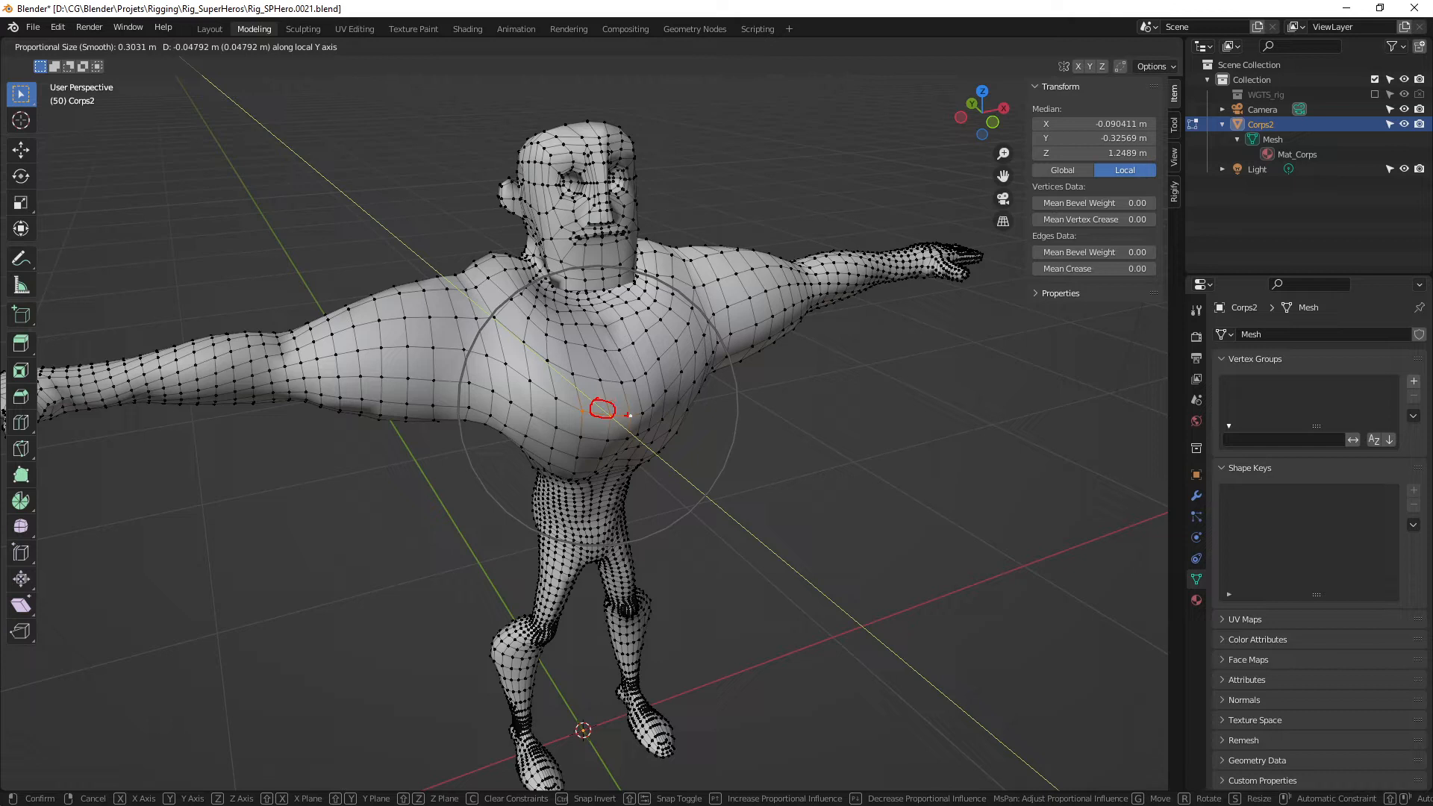
drag(614, 386, 663, 331)
mouse_move(581, 372)
mouse_down()
mouse_move(545, 330)
mouse_move(562, 321)
mouse_up()
drag(575, 416, 507, 436)
key(Escape)
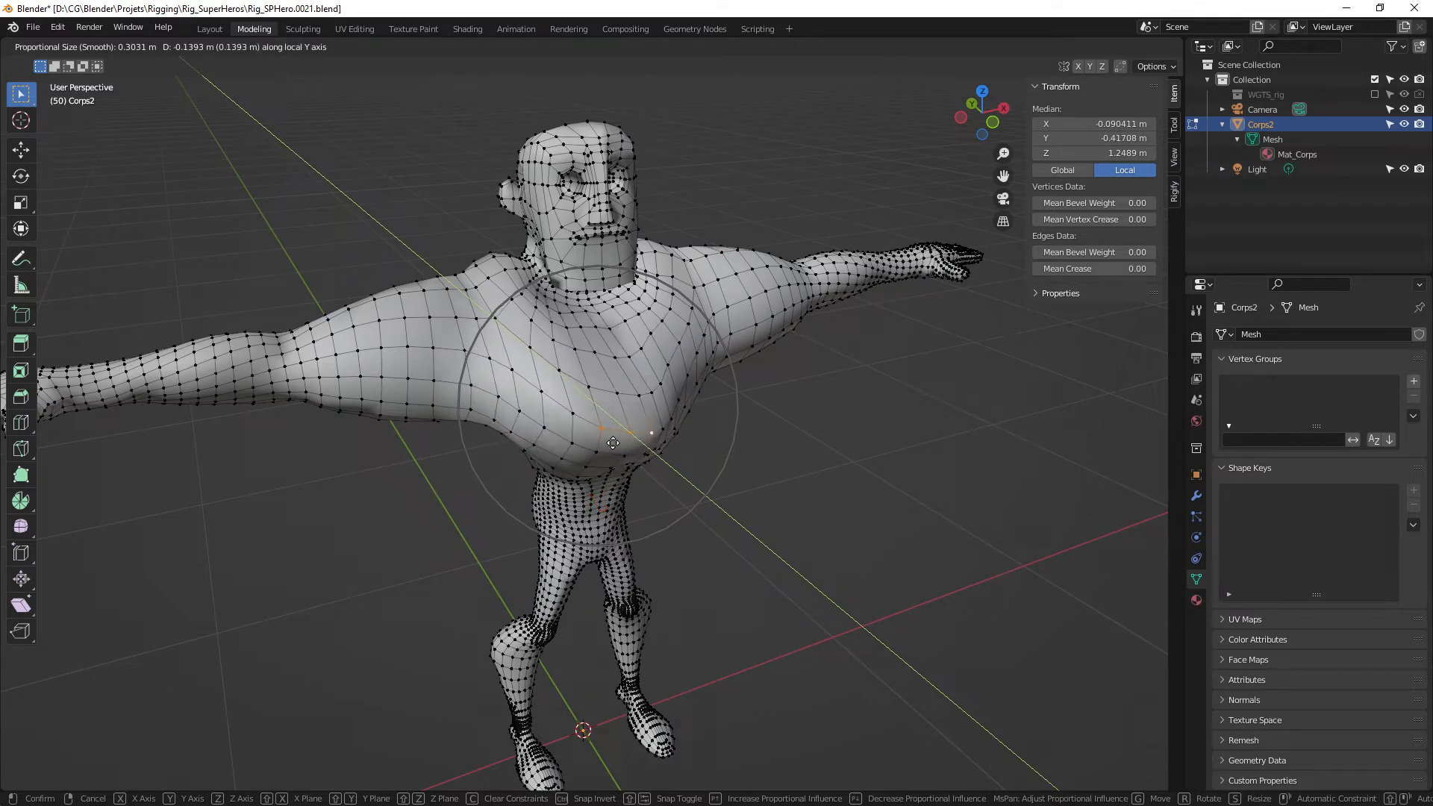
Reduce the influence size to about 0.25 m and place the chest vertices about 0.002 m along local Y.
scroll(588, 415, up, 2)
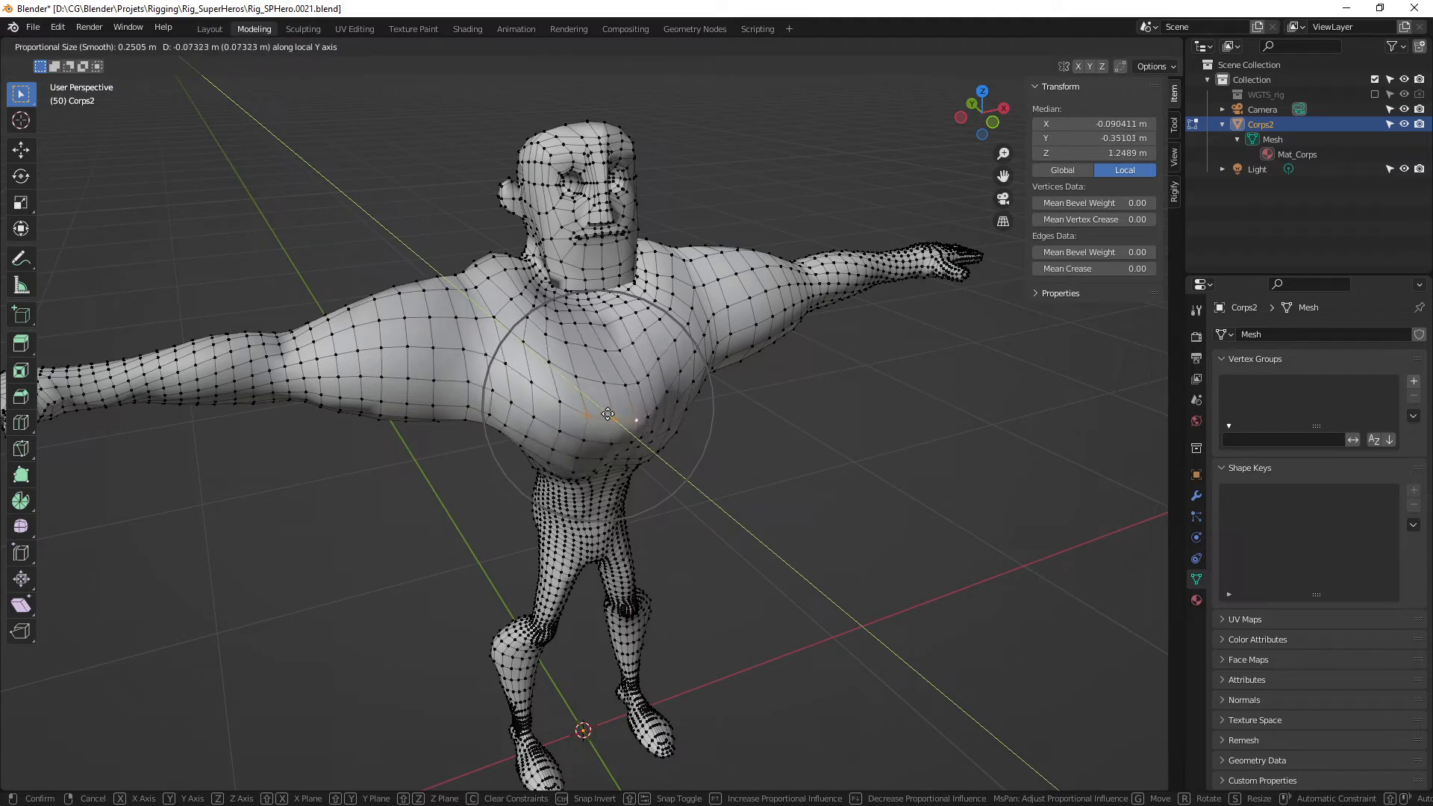
click(596, 401)
middle_drag(596, 400, 705, 437)
middle_drag(604, 409, 653, 443)
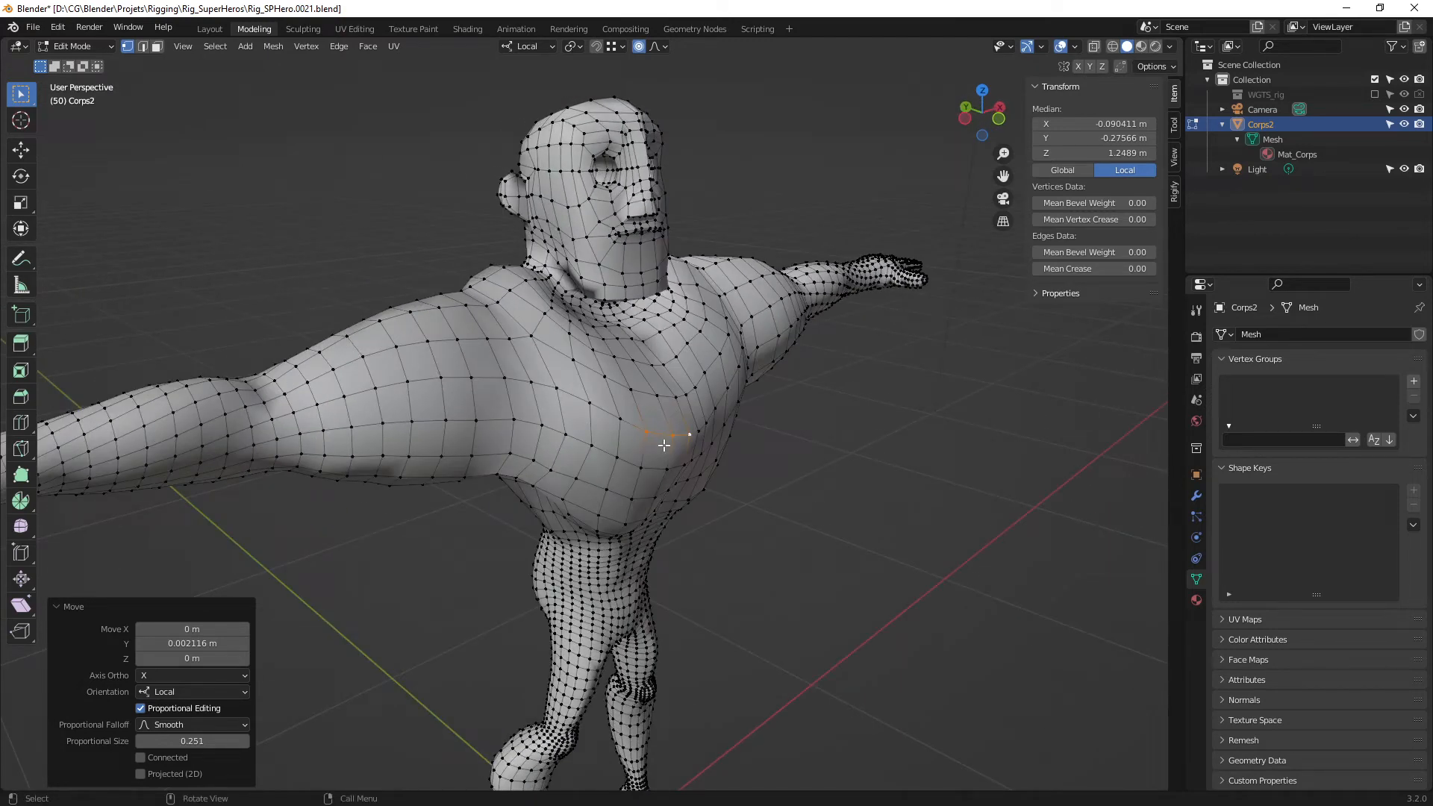
middle_drag(665, 445, 514, 400)
middle_drag(407, 341, 487, 364)
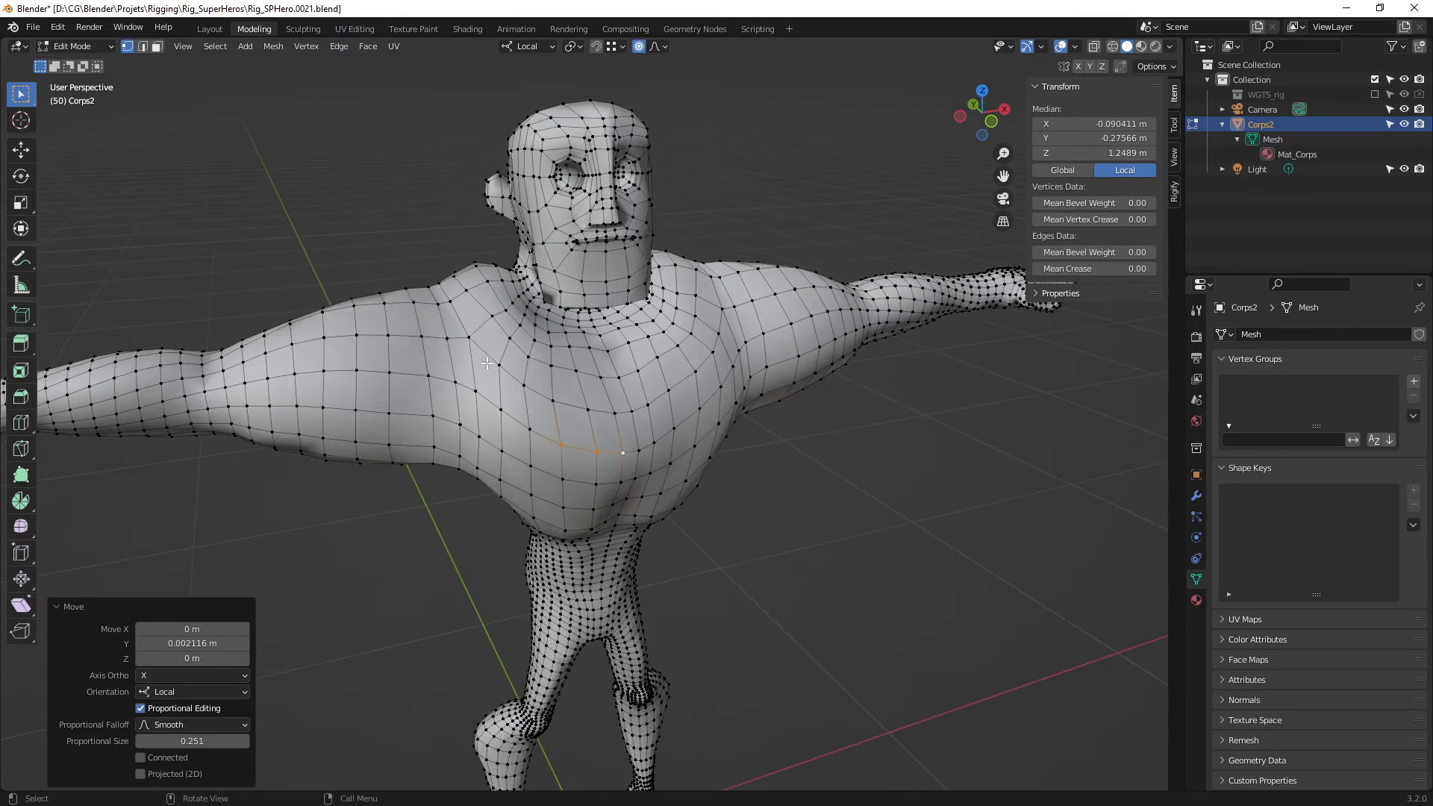
Switch to face selection and select a block of adjoining faces in two rows on the upper chest.
key(3)
click(565, 387)
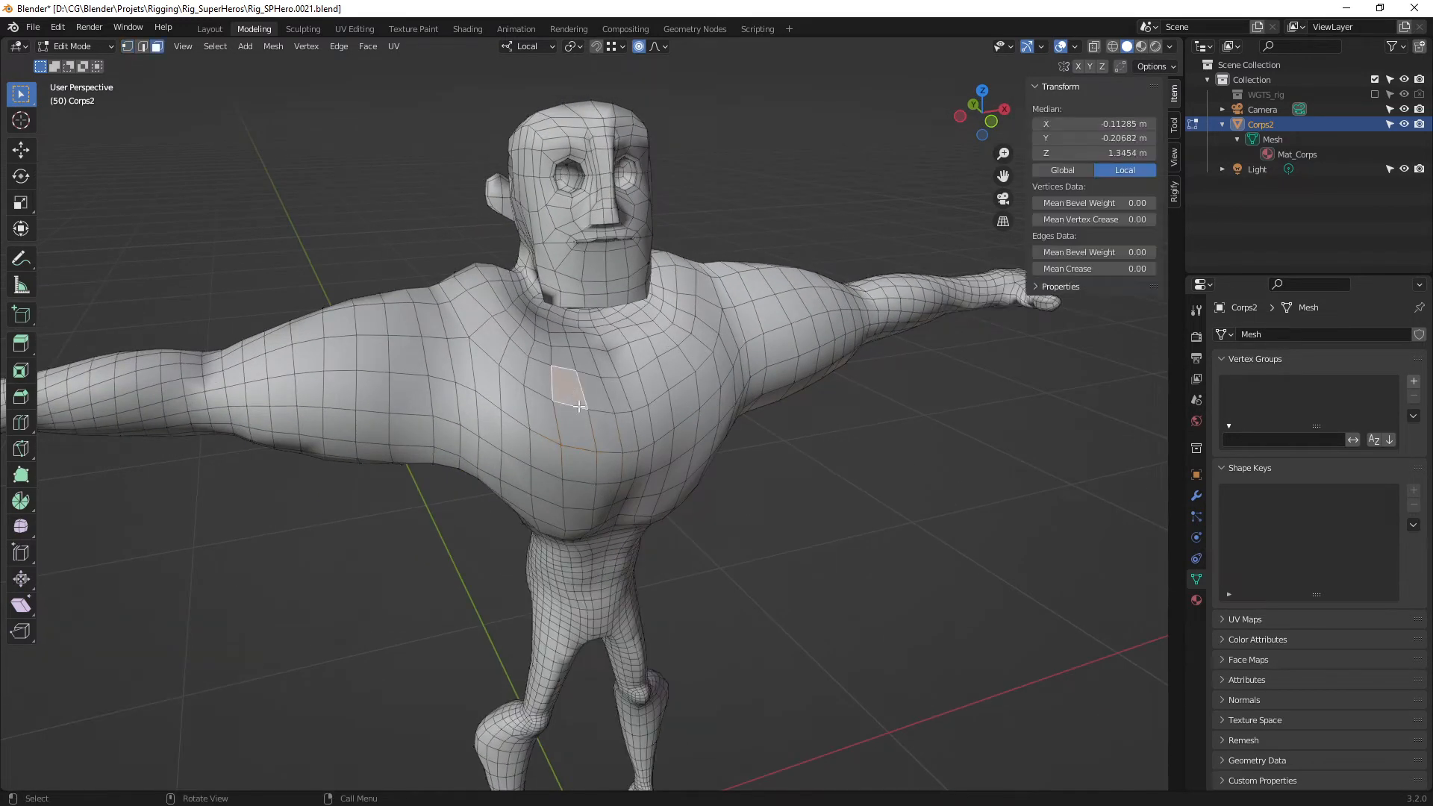
ctrl+click(613, 394)
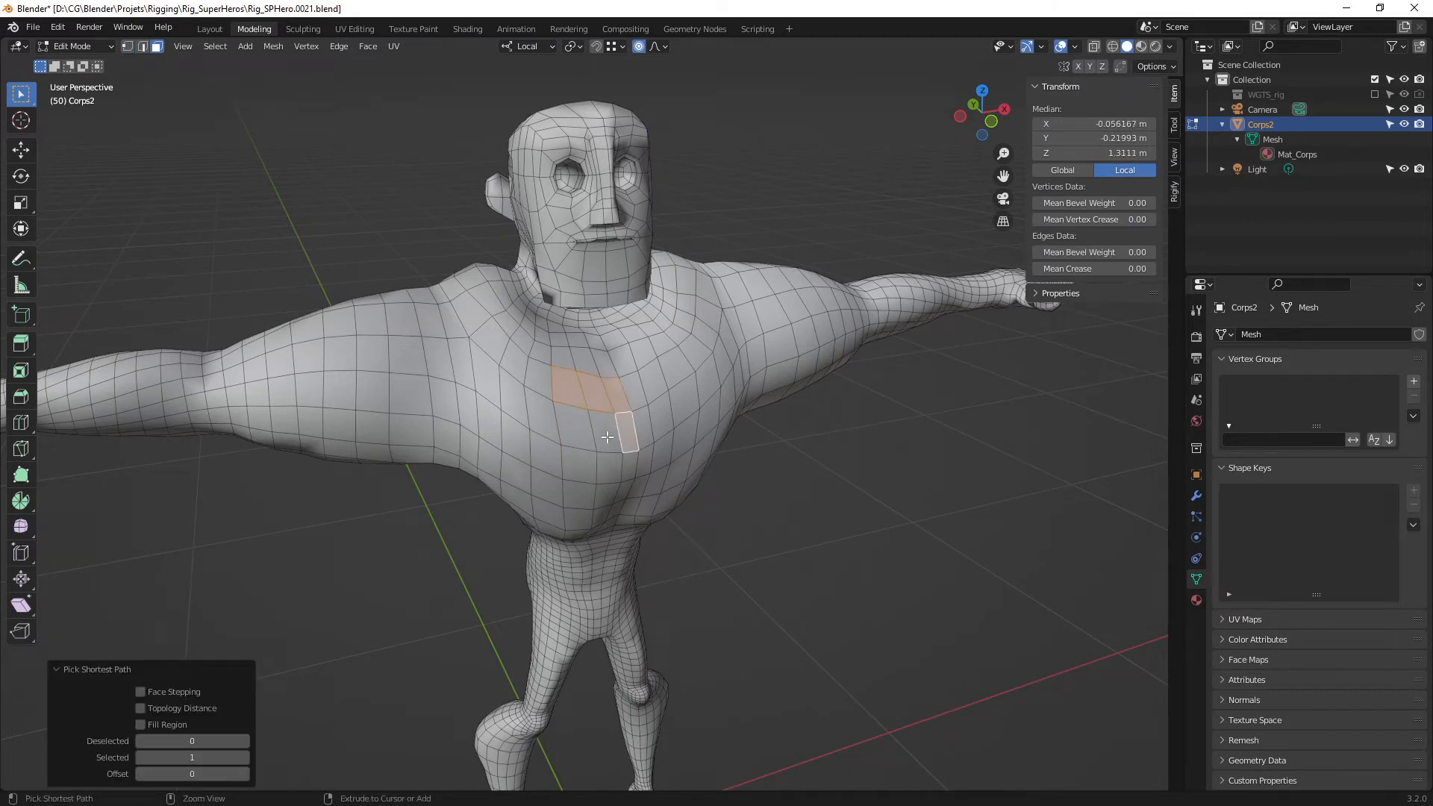
middle_drag(605, 425, 590, 424)
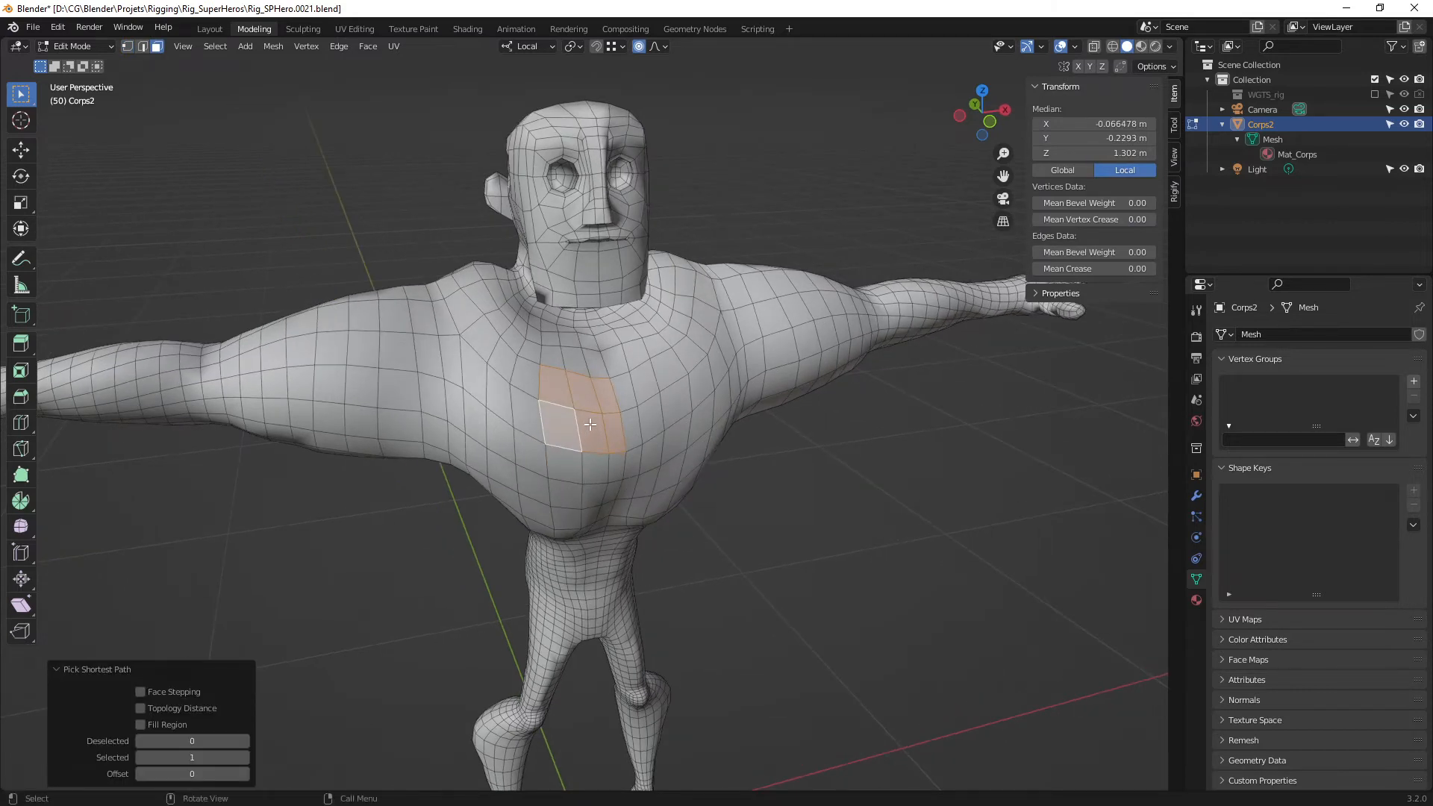
Move the chest faces about -0.005 m along local Y, varying the proportional influence between about 0.14 and 0.49 m before settling at 0.25 m.
key(g)
key(y)
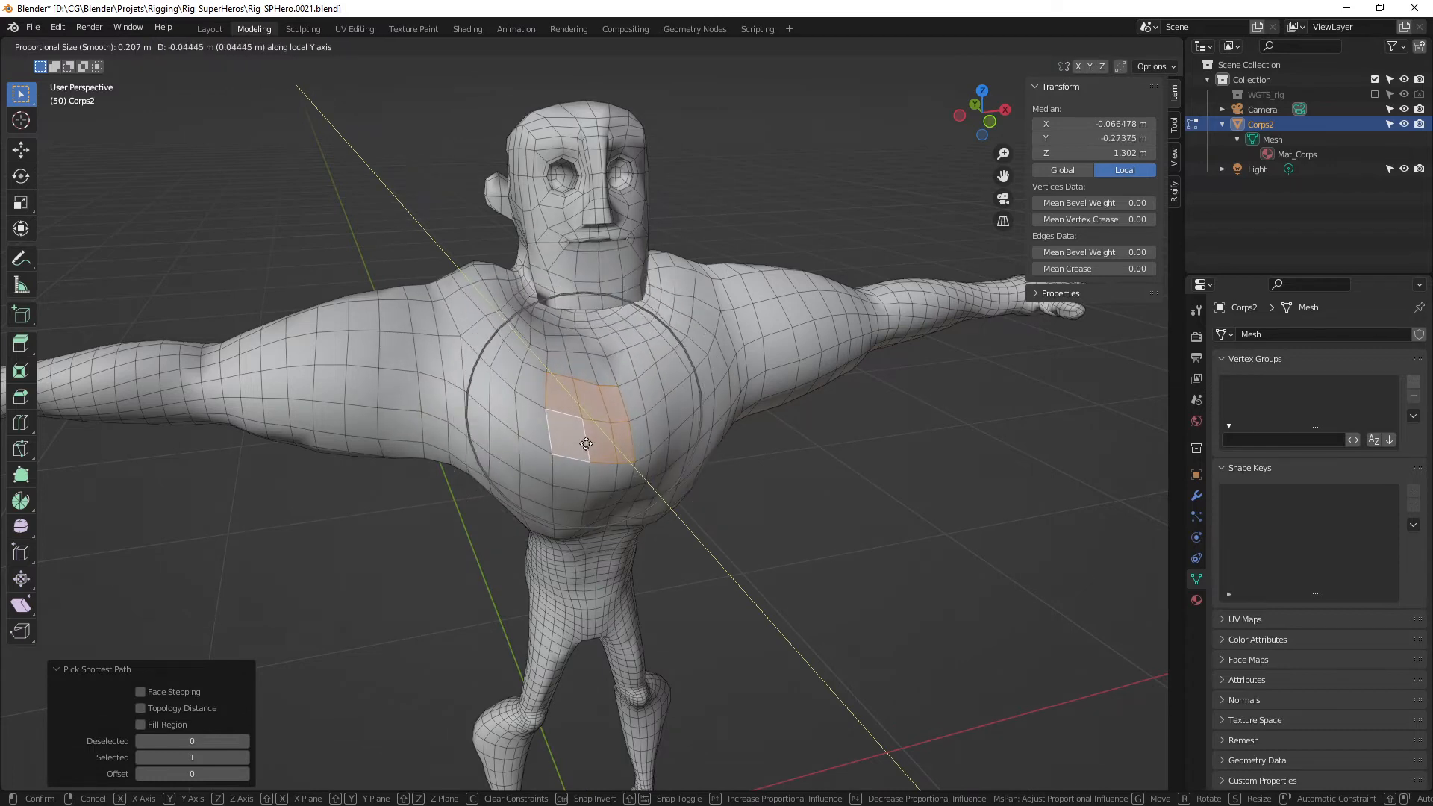
scroll(586, 443, up, 2)
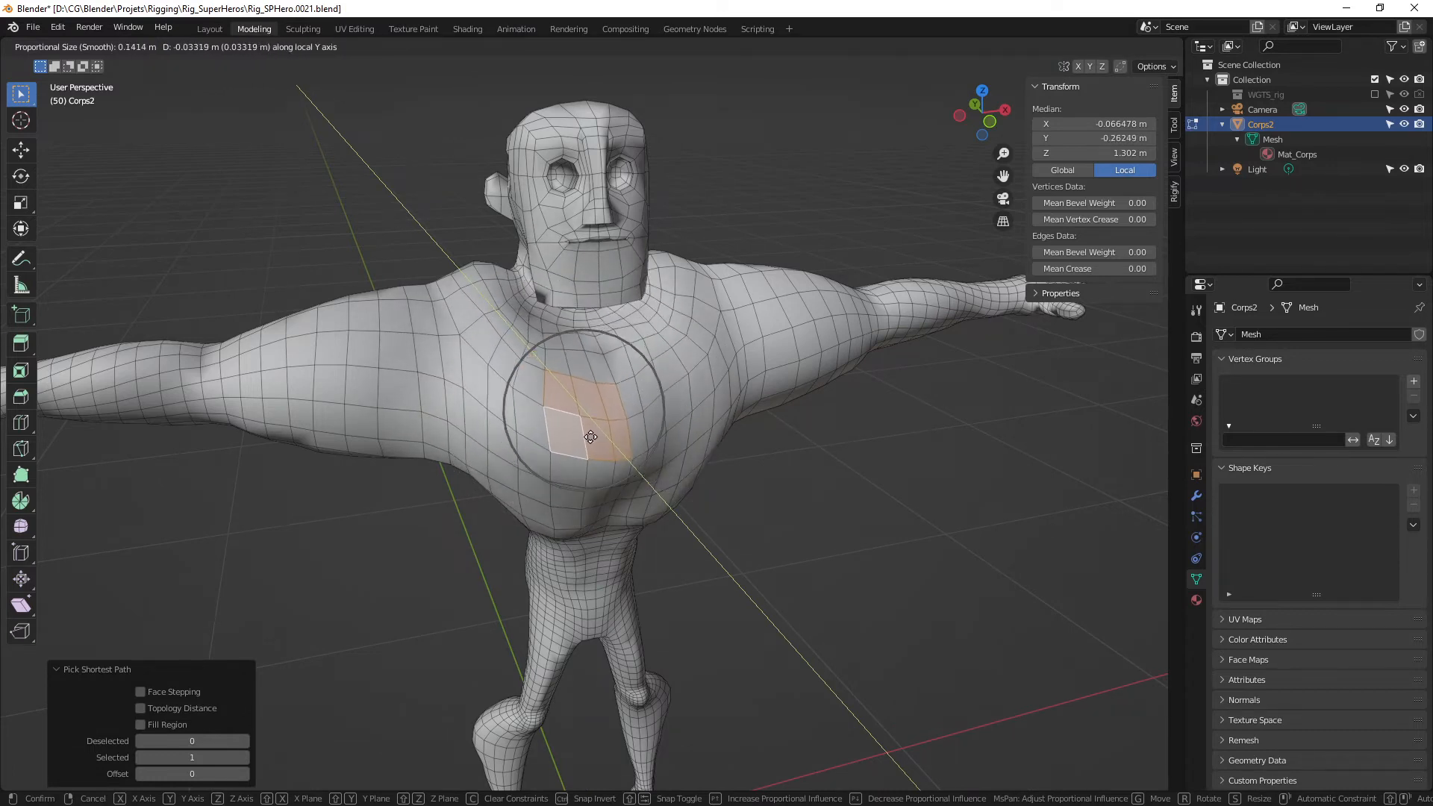
scroll(599, 445, down, 9)
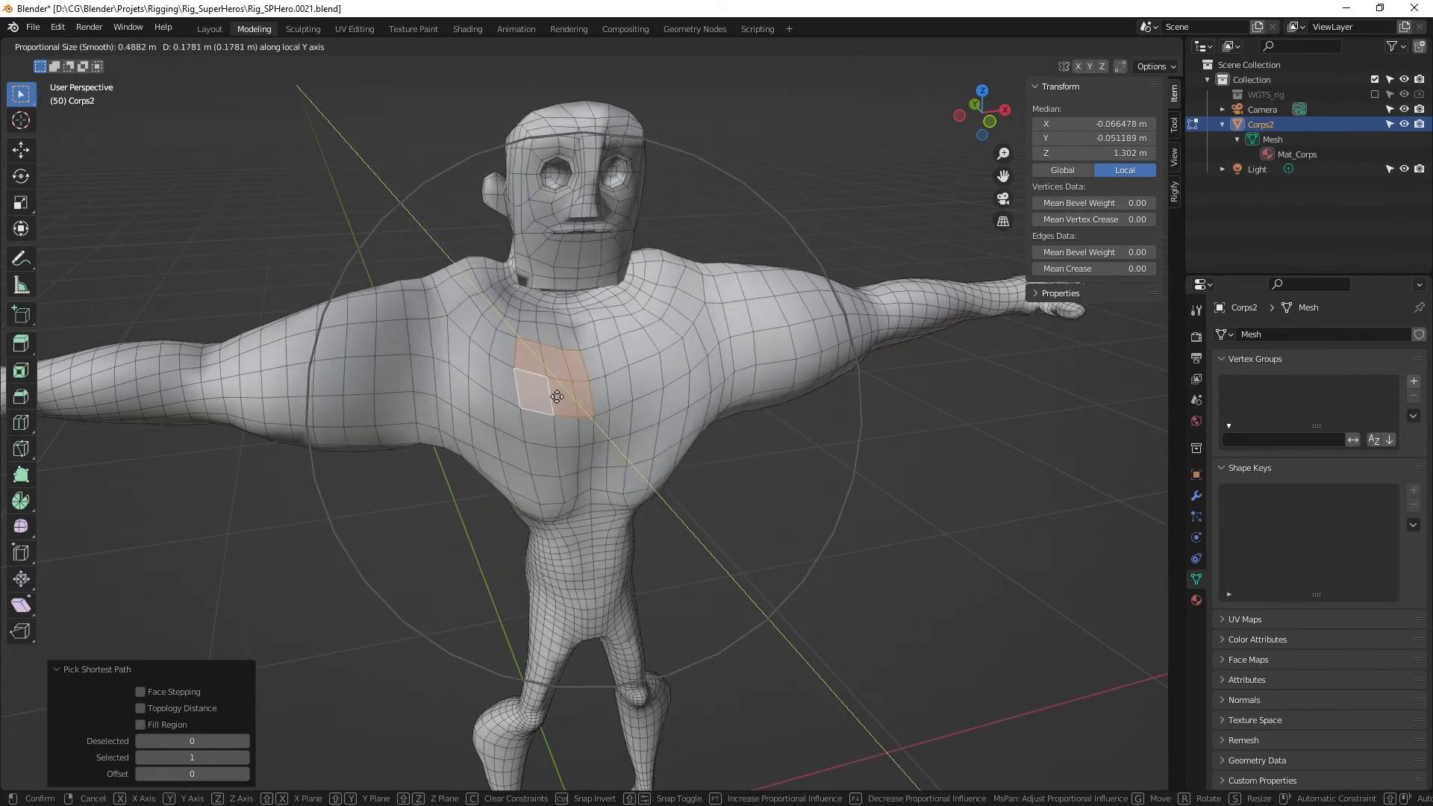
scroll(578, 414, up, 4)
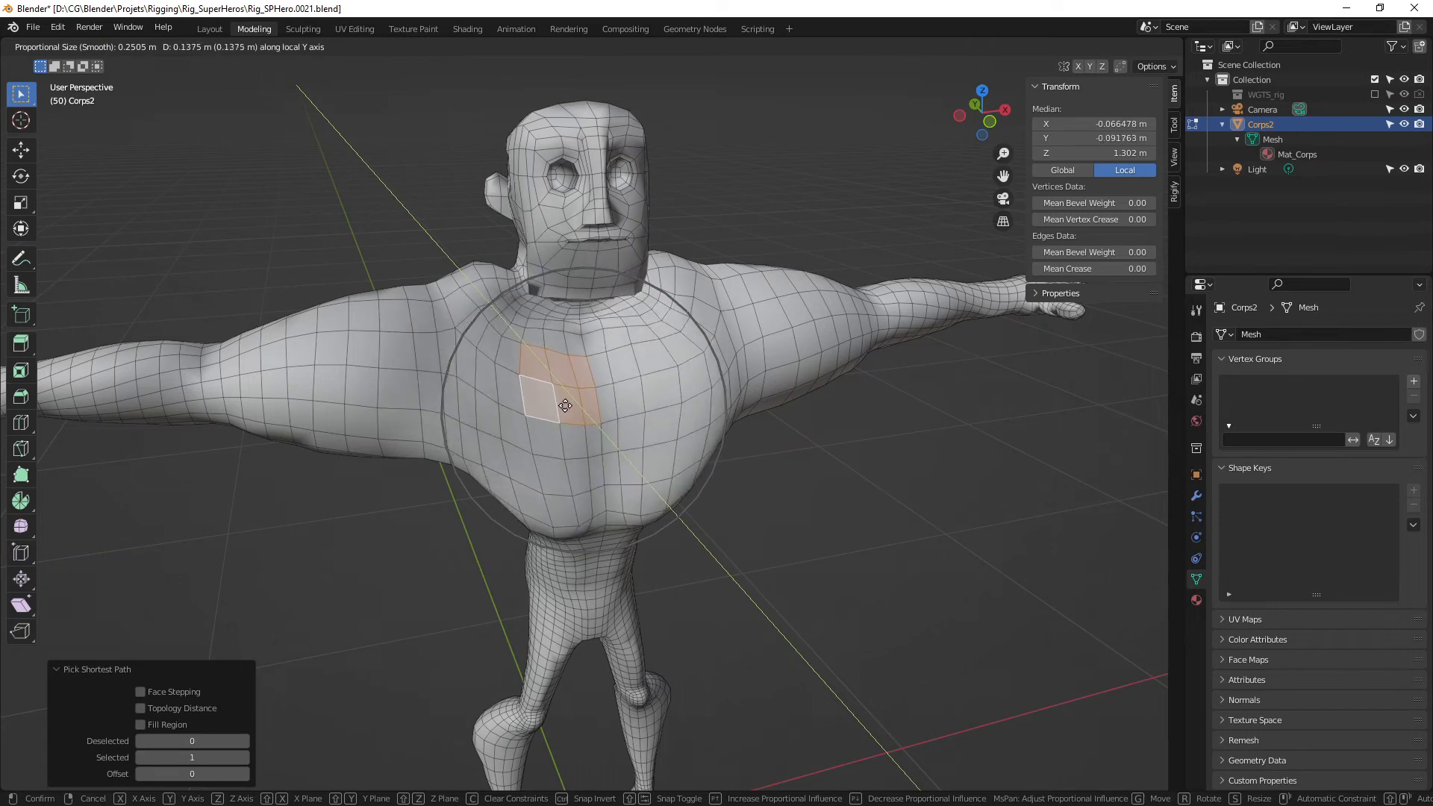
click(580, 433)
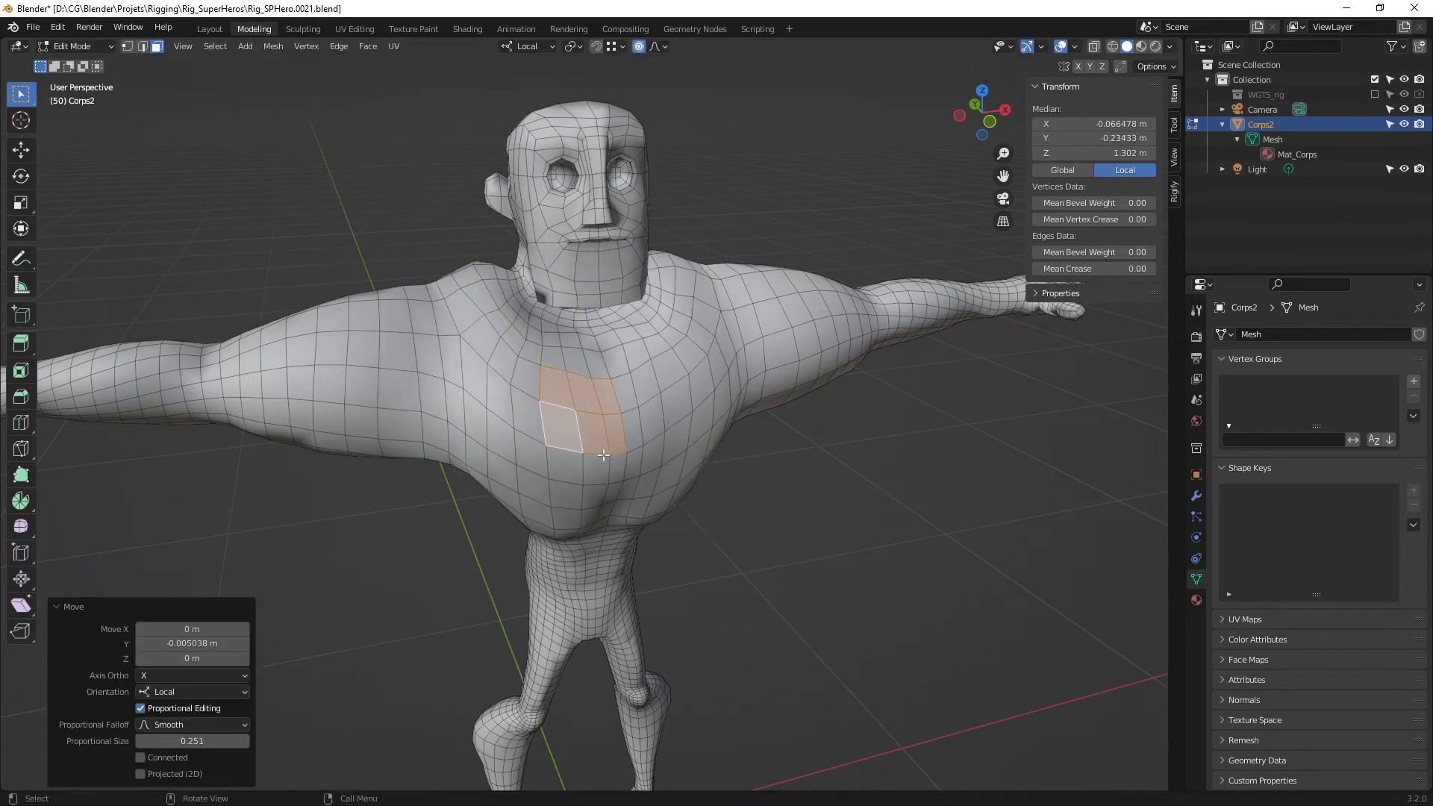
Turn off proportional editing, deselect all faces and view the whole character from an angle.
middle_drag(580, 433, 603, 394)
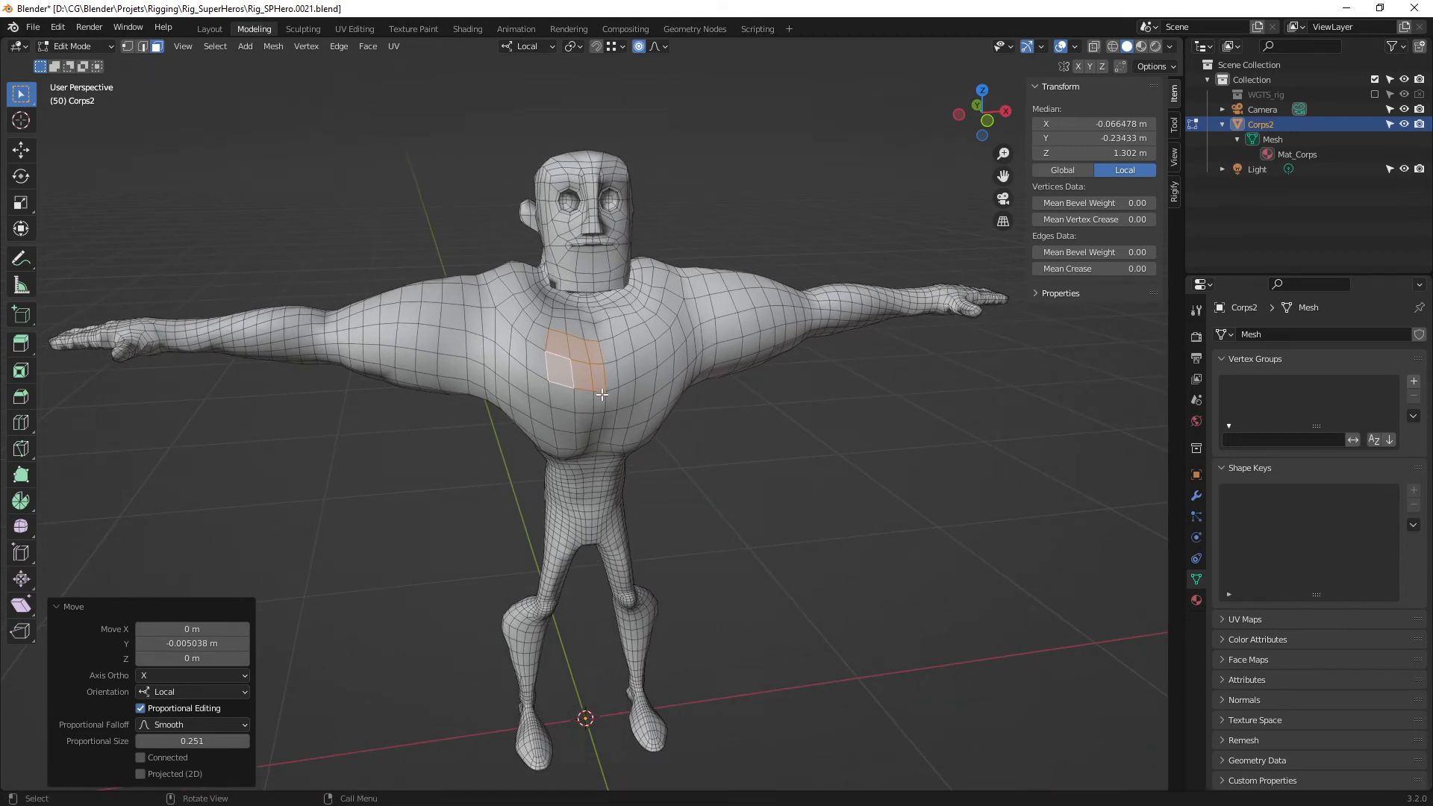
key(o)
click(710, 431)
middle_drag(710, 431, 659, 381)
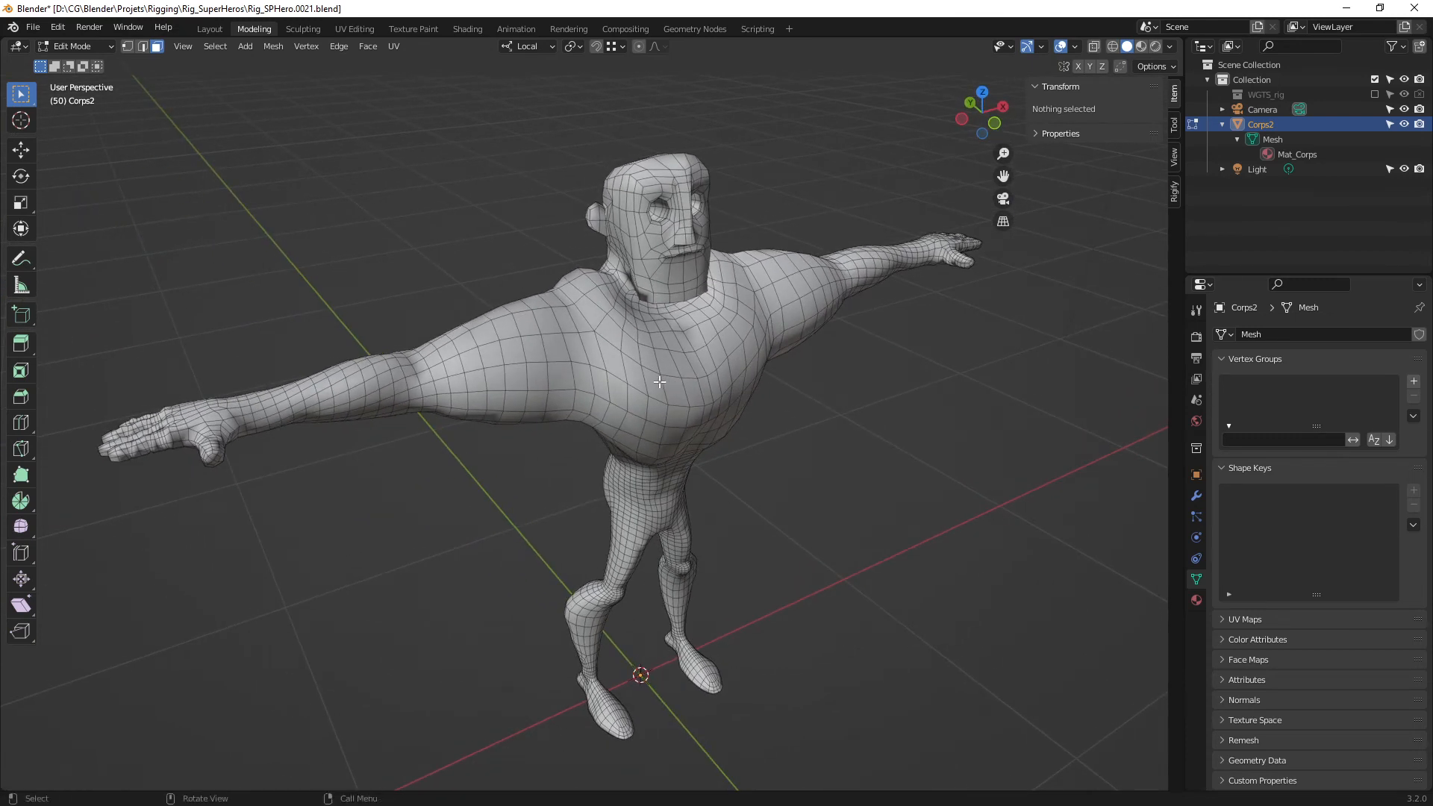